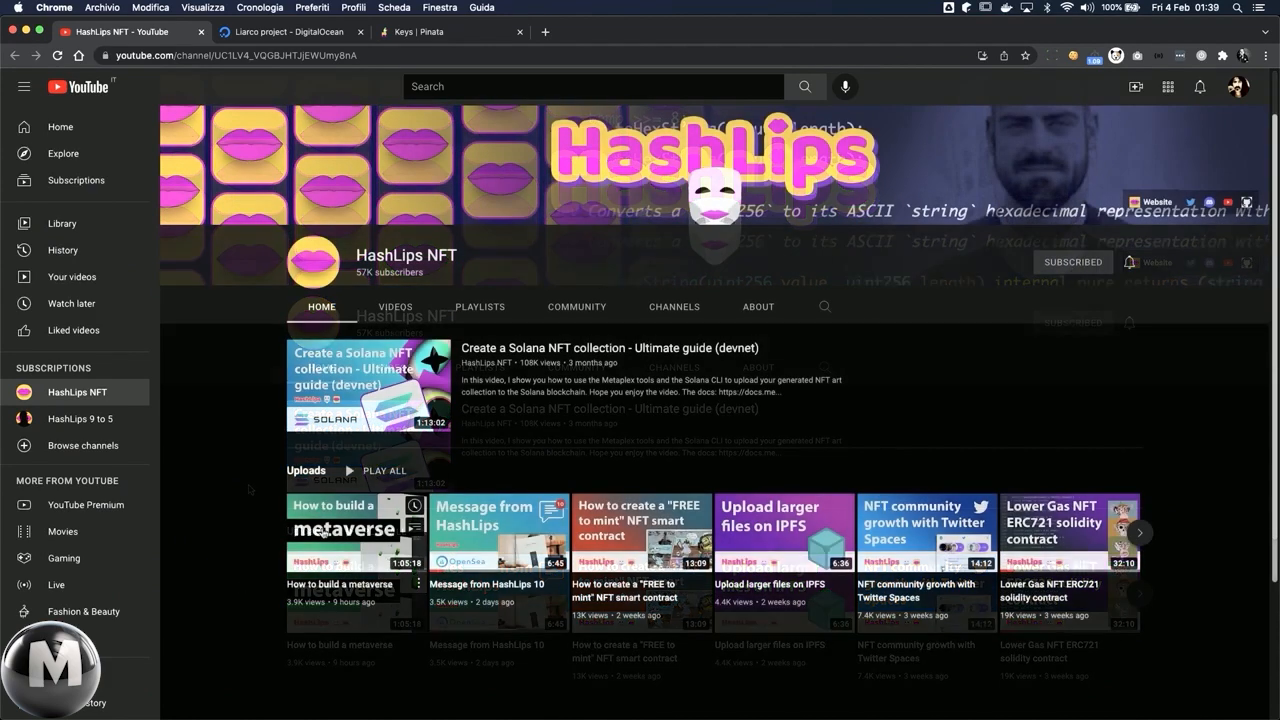
pyautogui.moveTo(389, 522)
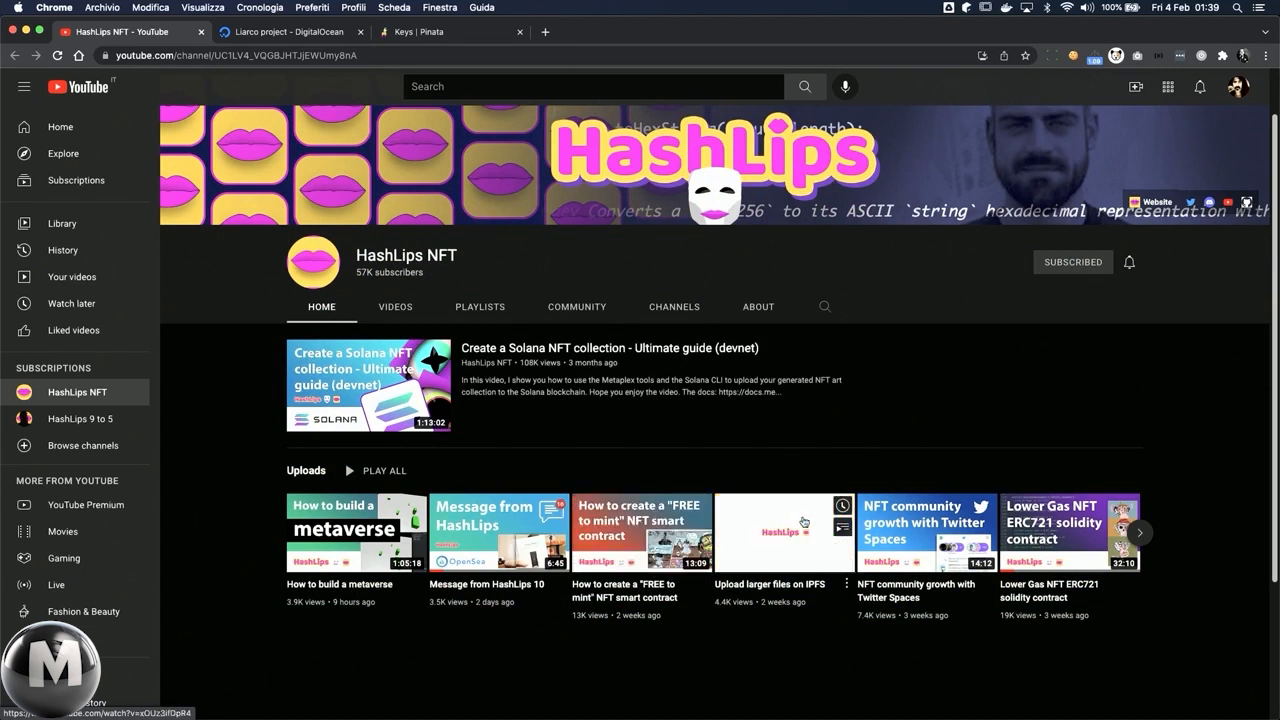
pyautogui.moveTo(978, 527)
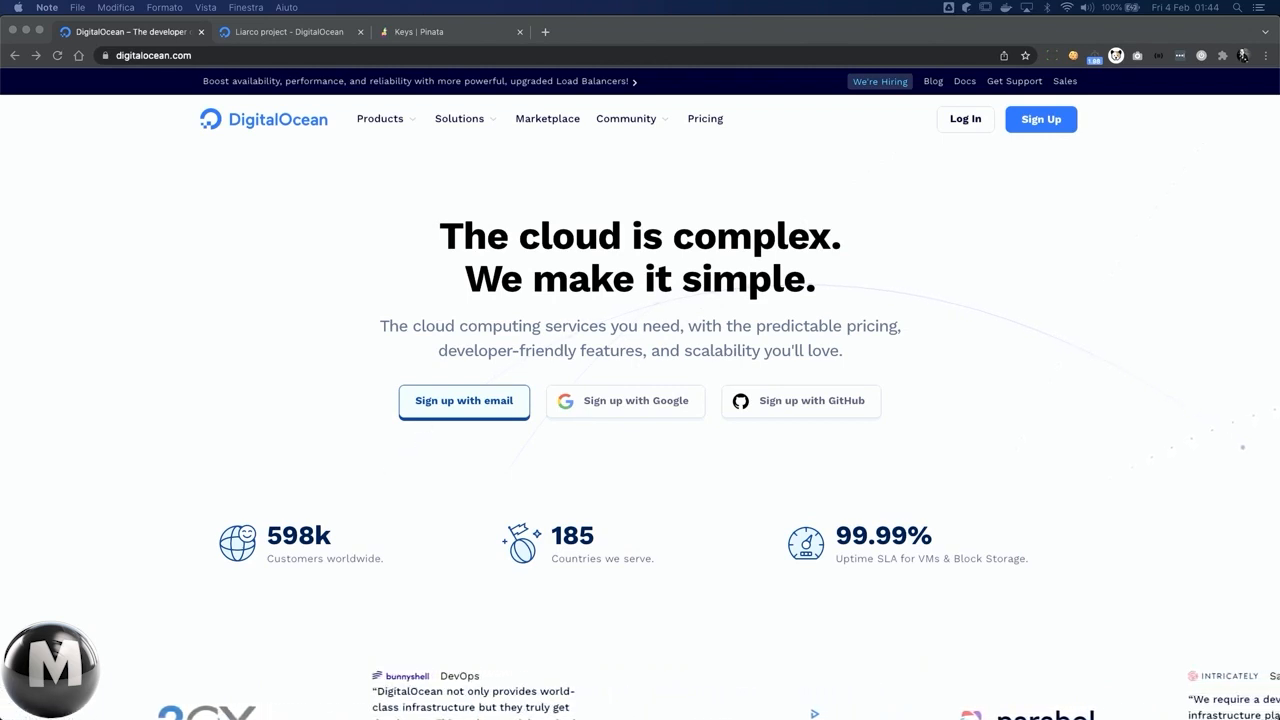
# Step: Look over the DigitalOcean home page and the range of products it offers
pyautogui.click(306, 387)
pyautogui.scroll(-5, 306, 387)
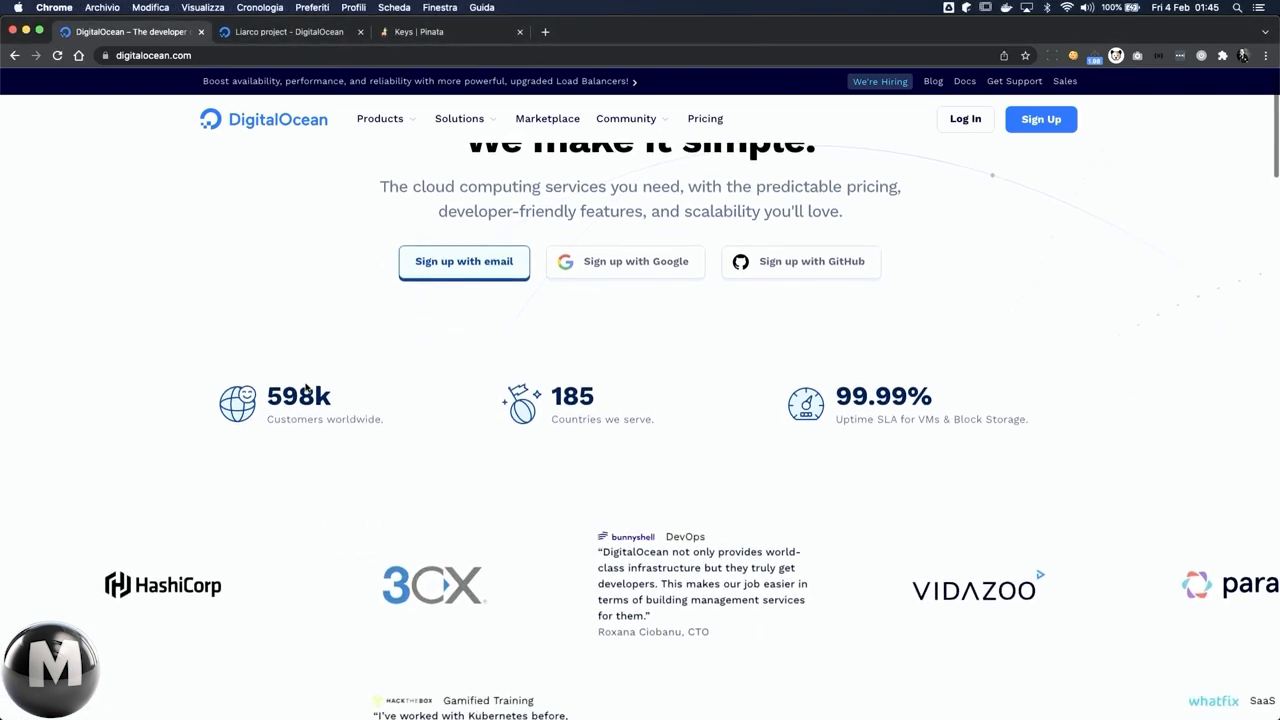
pyautogui.scroll(-3, 306, 387)
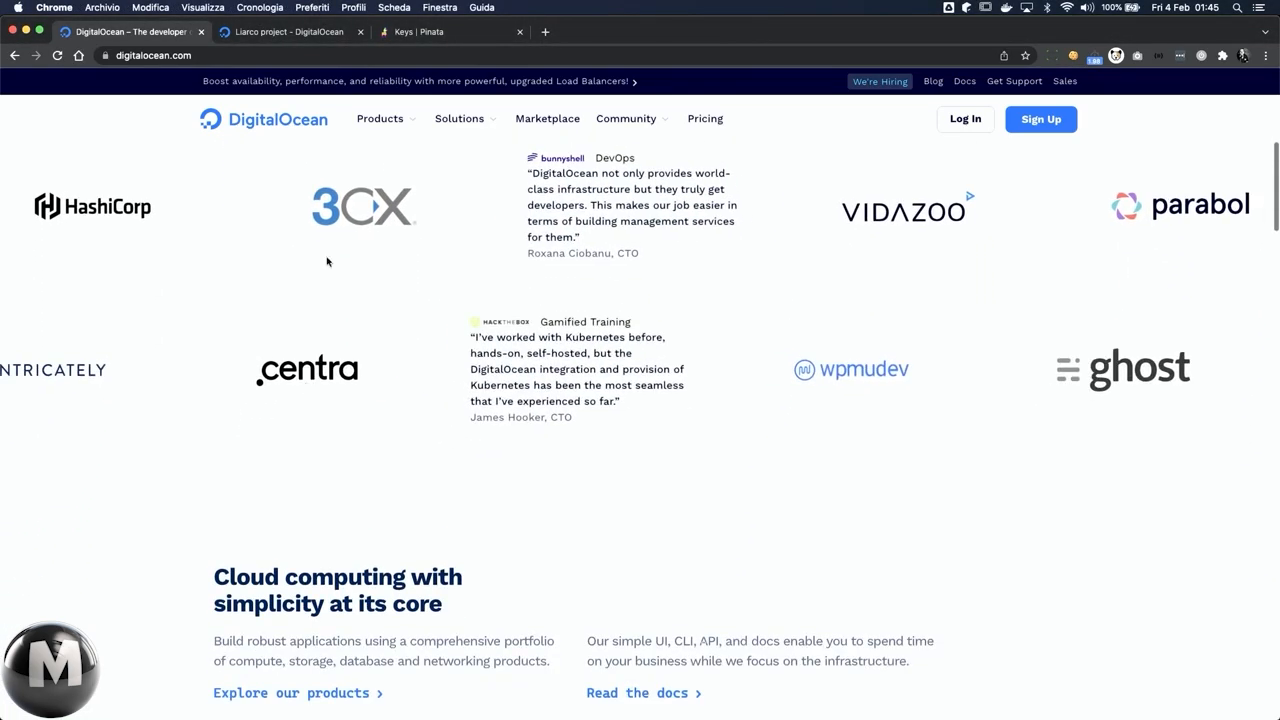
pyautogui.click(377, 120)
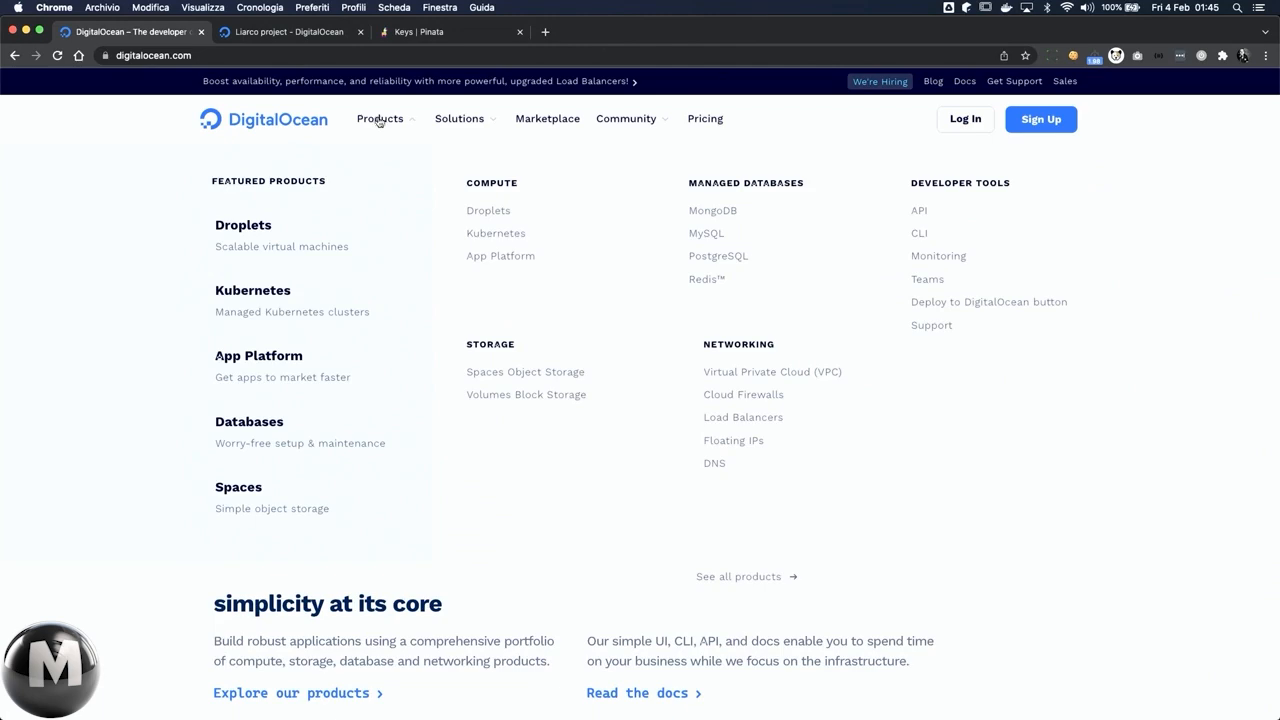
pyautogui.click(446, 122)
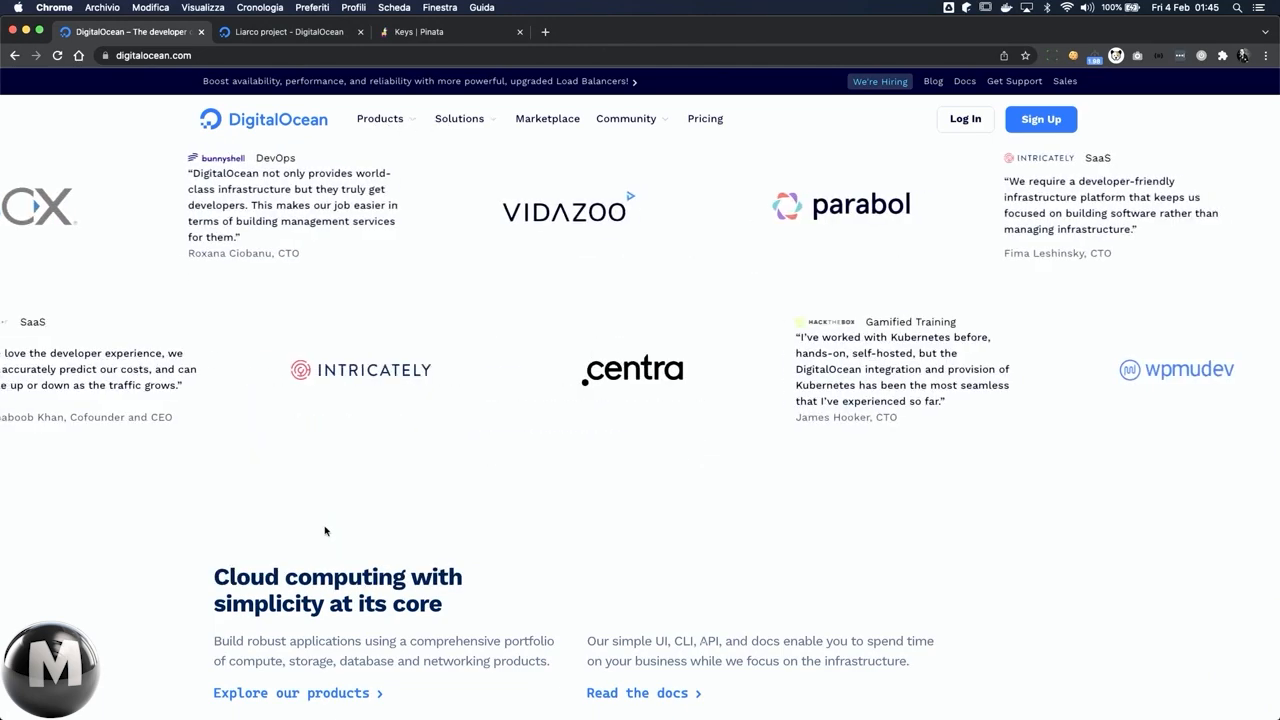
pyautogui.scroll(5, 325, 531)
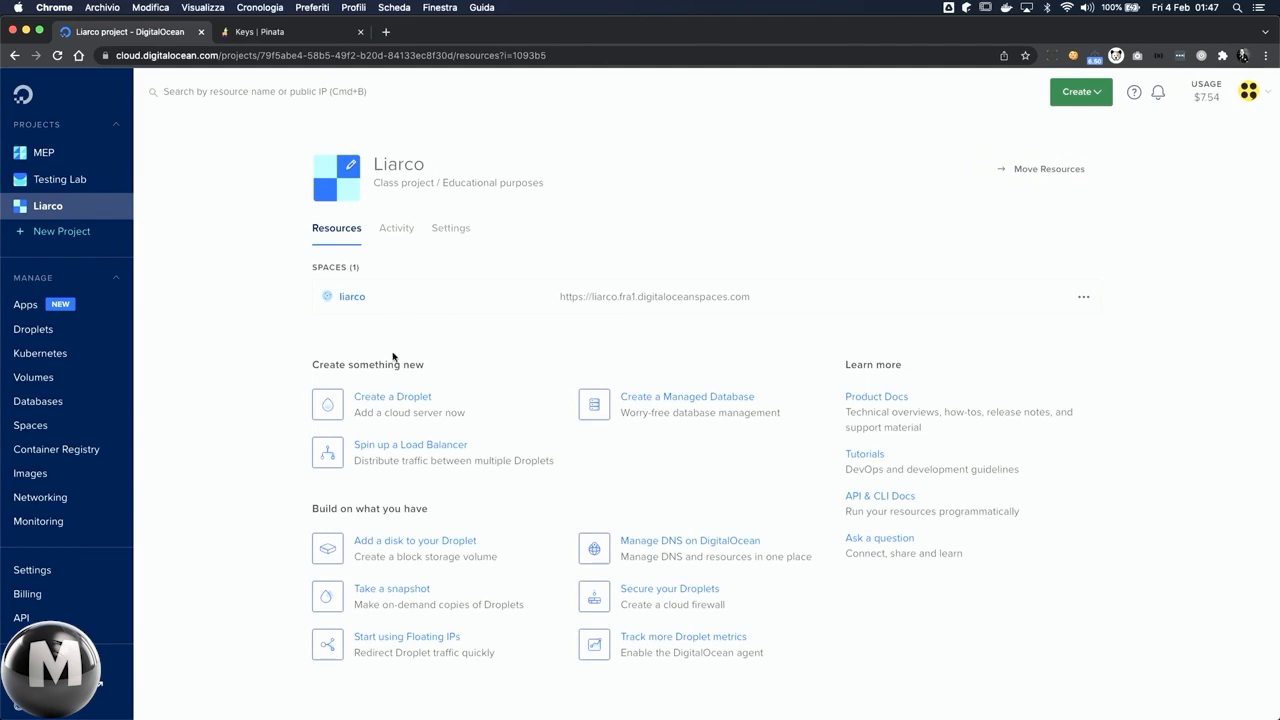
# Step: Start creating a new Droplet in the Liarco project and choose the Regular Intel with SSD CPU option
pyautogui.click(1080, 98)
pyautogui.click(1072, 139)
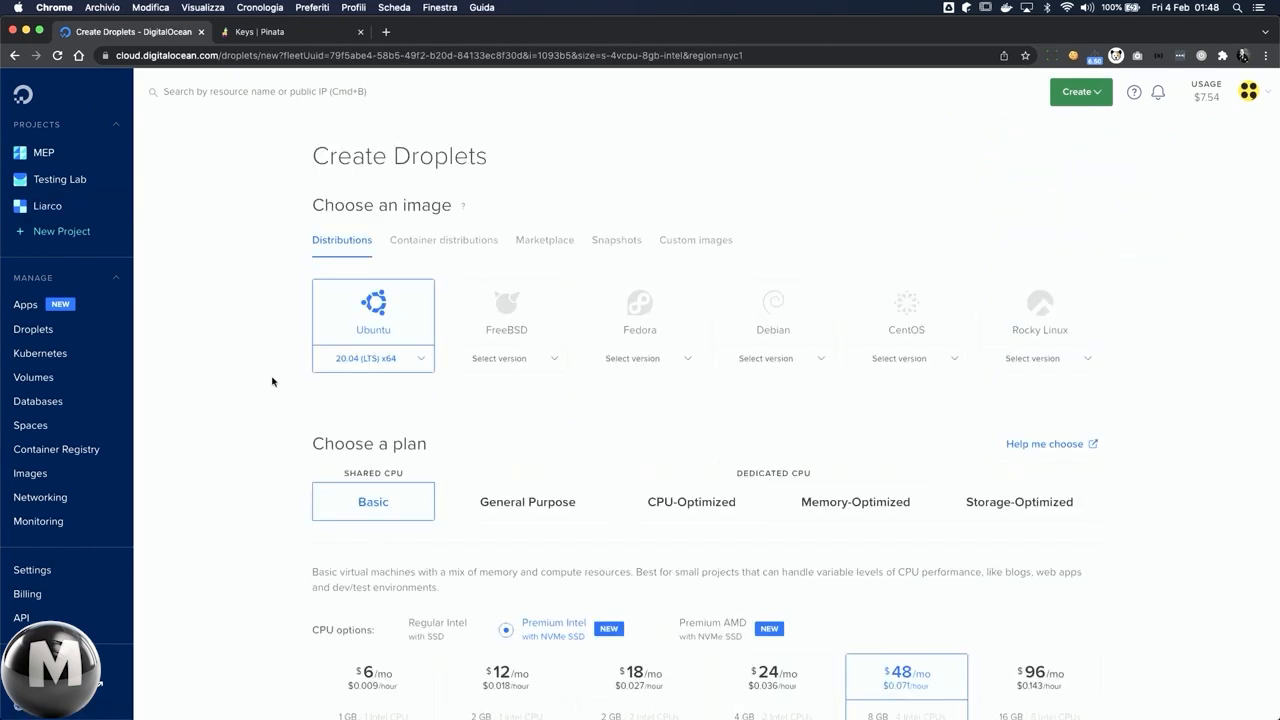
pyautogui.scroll(-1, 272, 381)
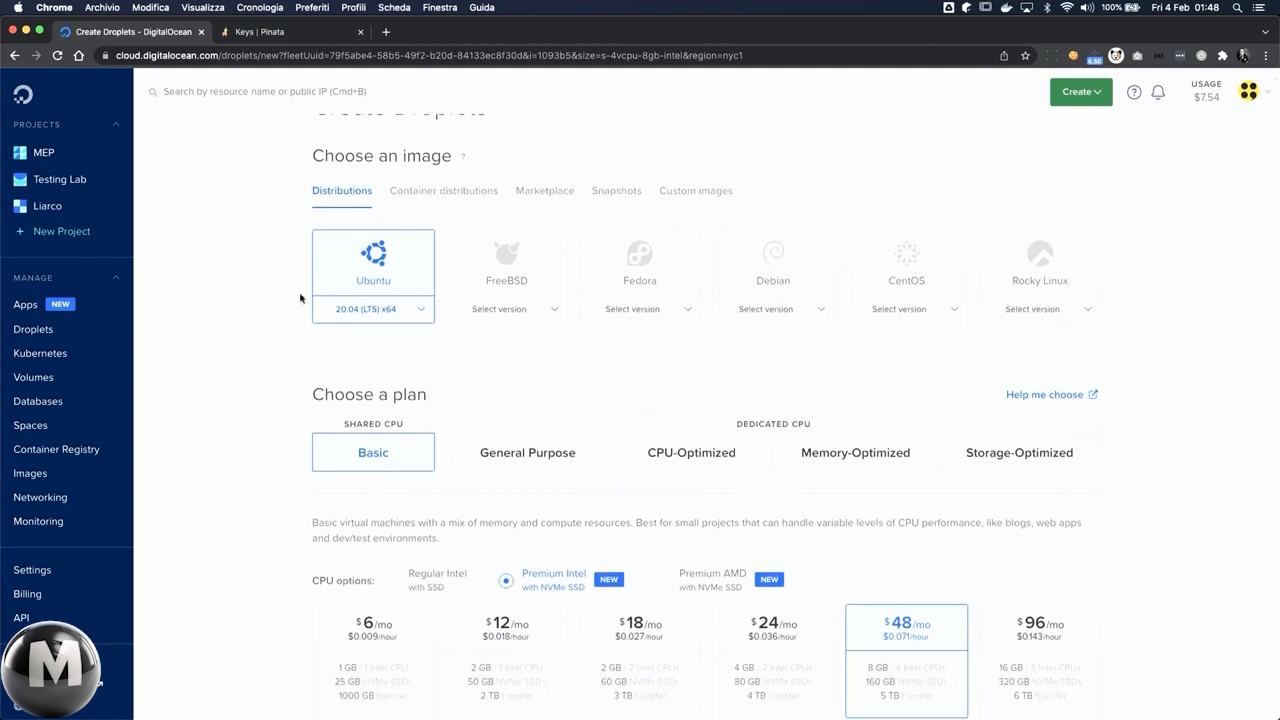
pyautogui.scroll(-1, 257, 375)
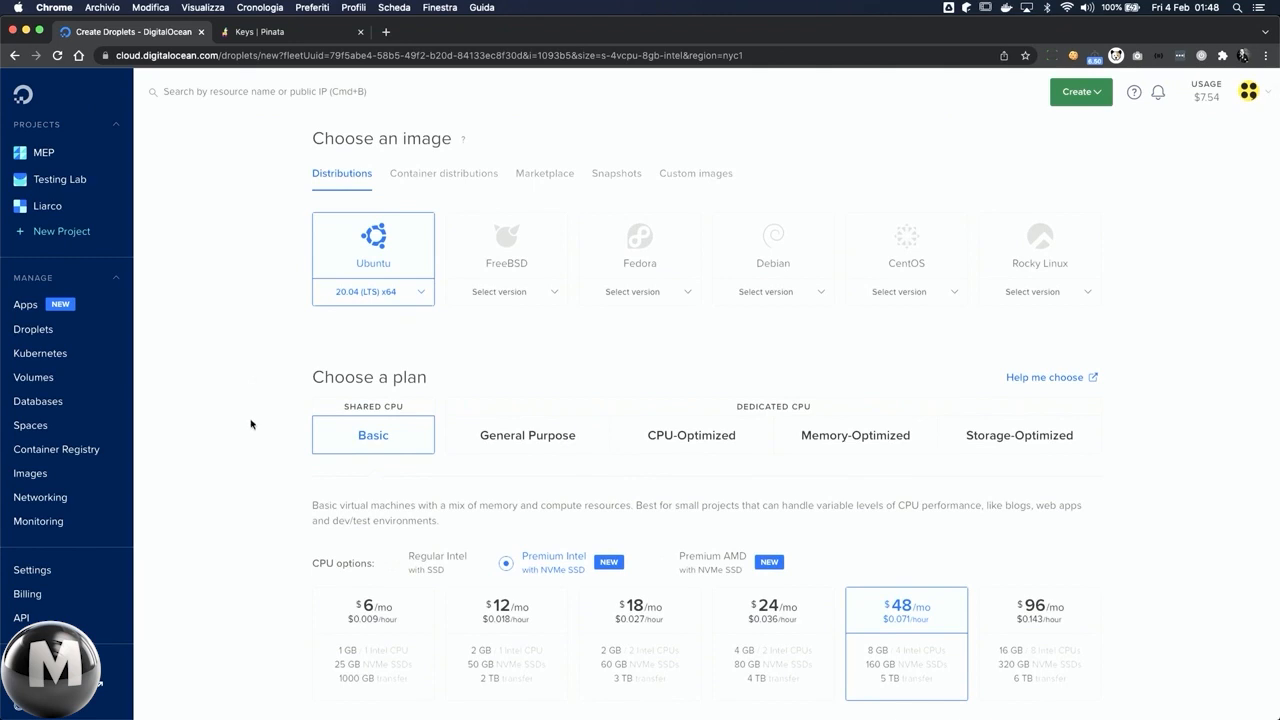
pyautogui.scroll(-1, 251, 424)
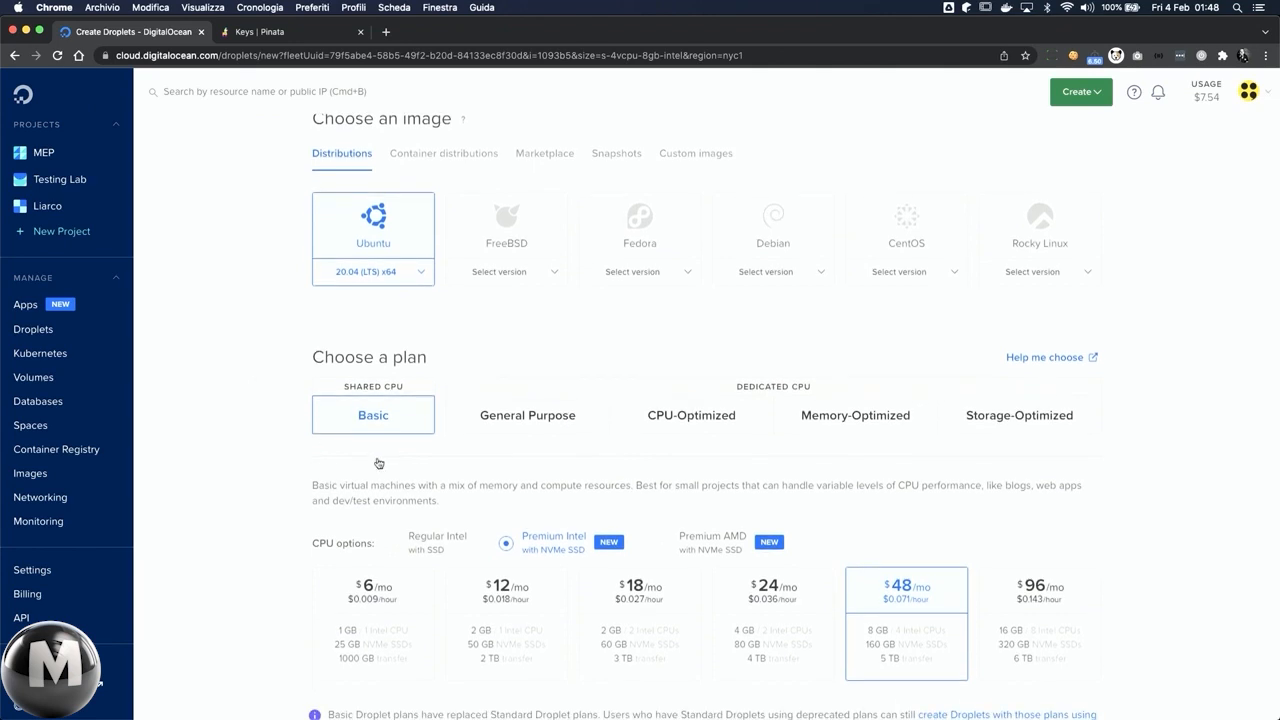
pyautogui.click(412, 544)
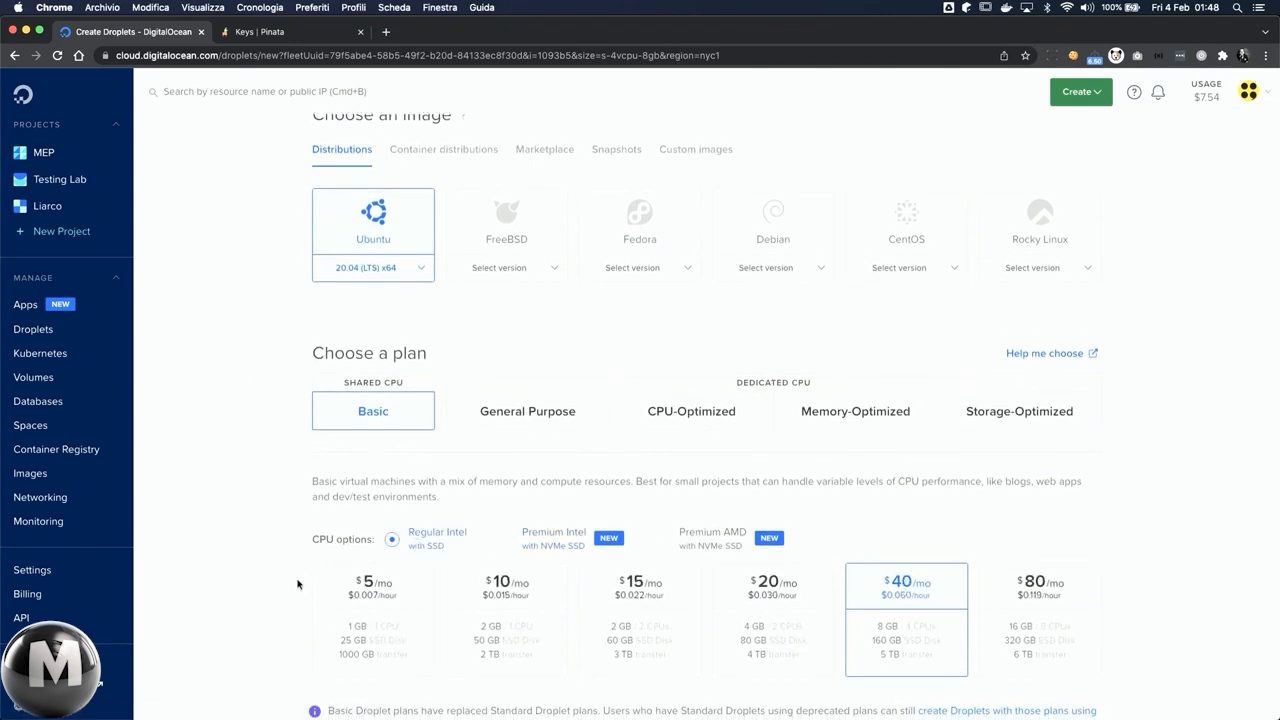
# Step: Choose Frankfurt as the Droplet's datacenter region
pyautogui.scroll(-1, 297, 585)
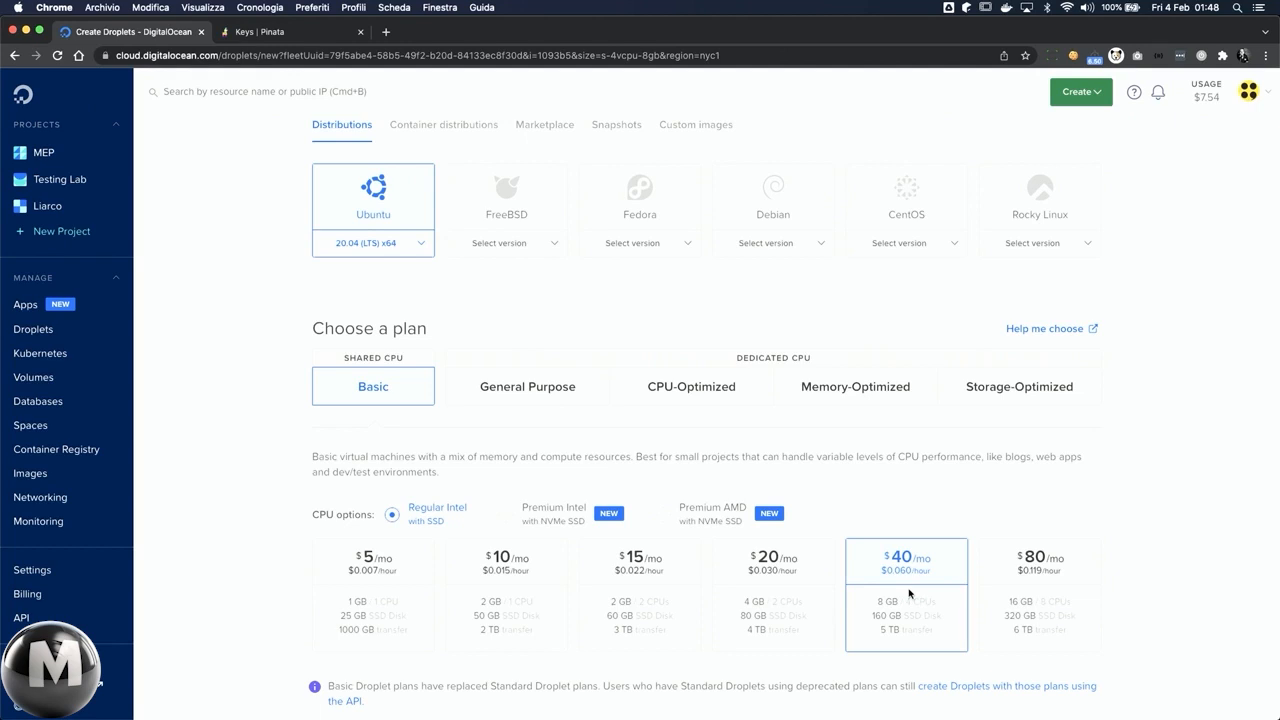
pyautogui.scroll(-5, 909, 593)
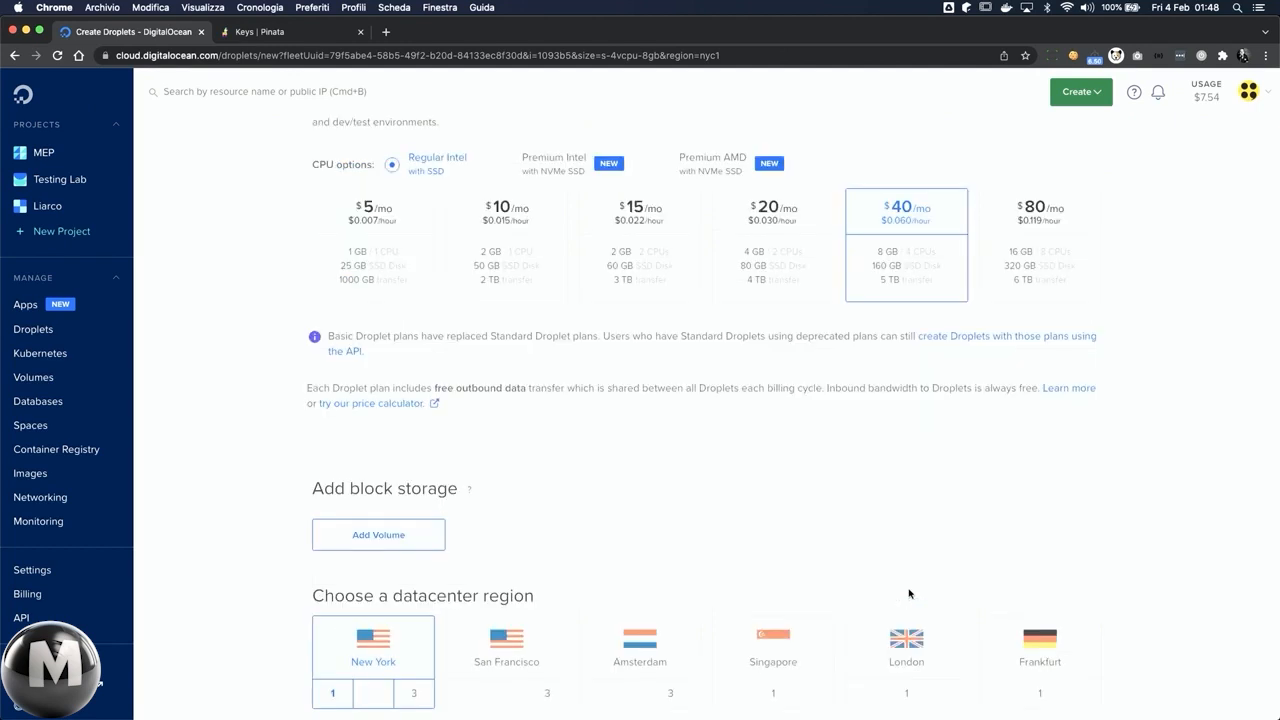
pyautogui.scroll(-2, 909, 594)
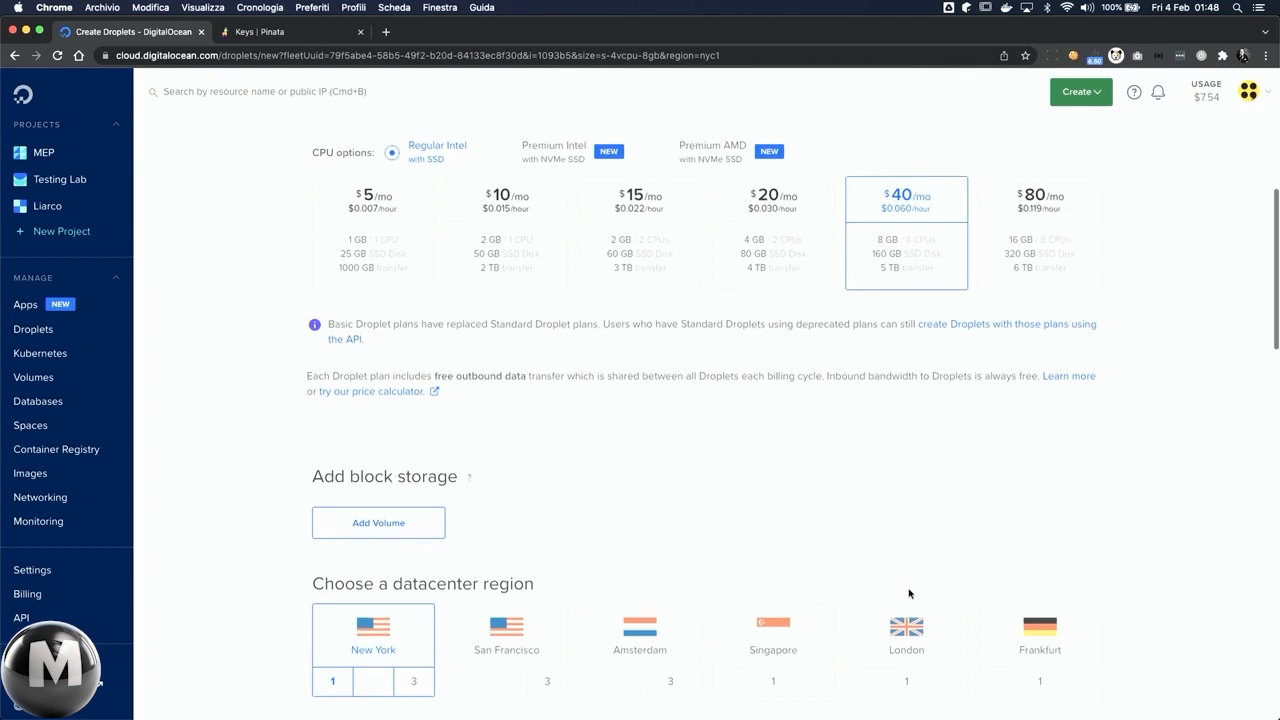
pyautogui.click(1040, 541)
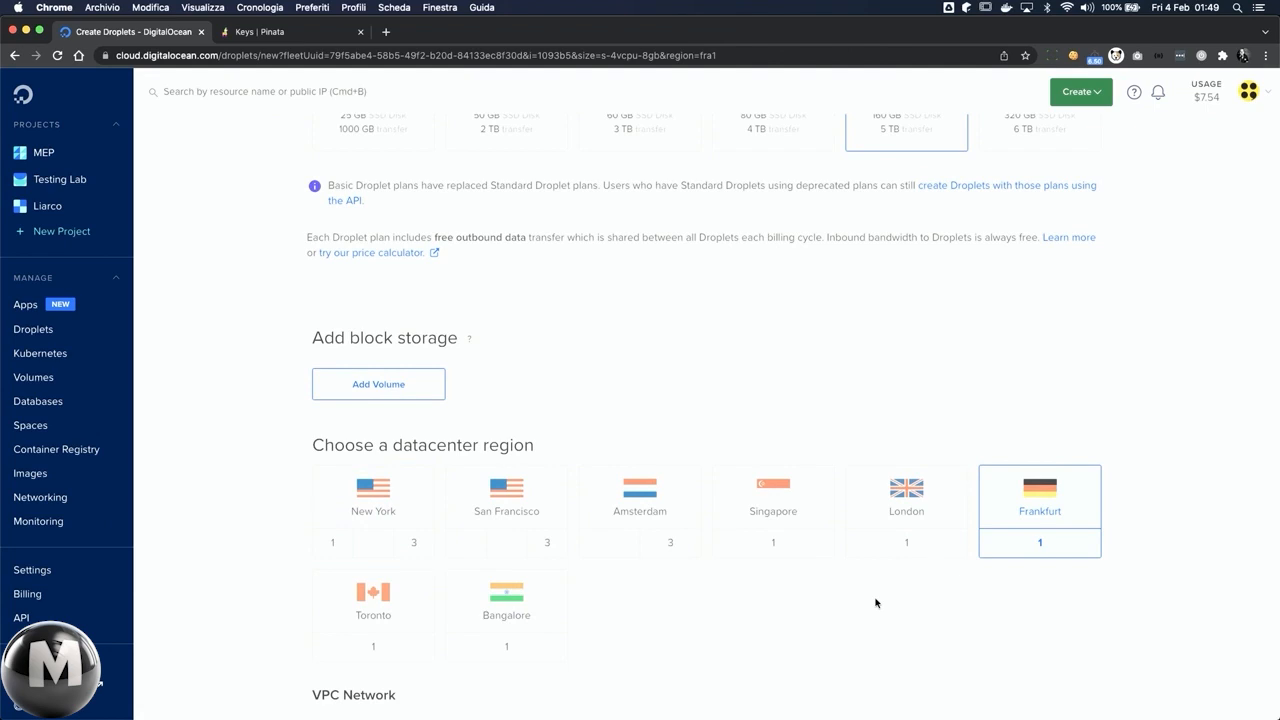
# Step: Switch the Droplet's authentication to Password and enter the root password
pyautogui.scroll(-5, 875, 603)
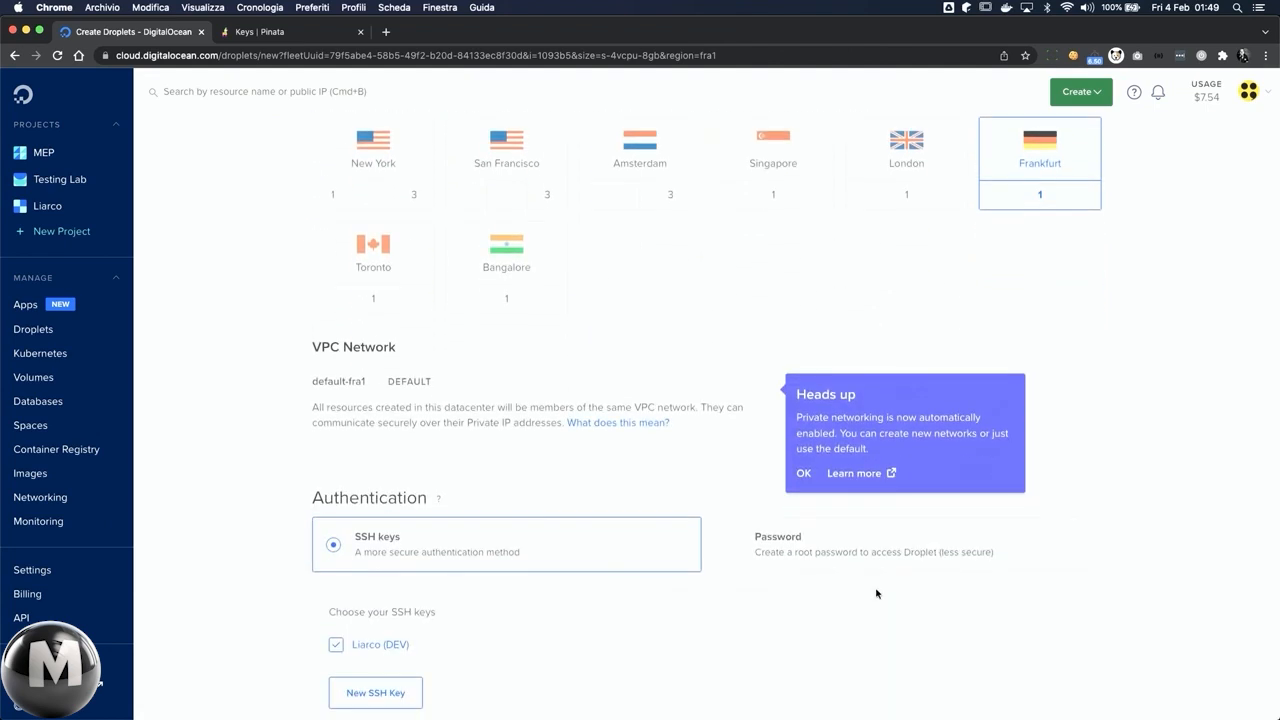
pyautogui.scroll(-2, 875, 592)
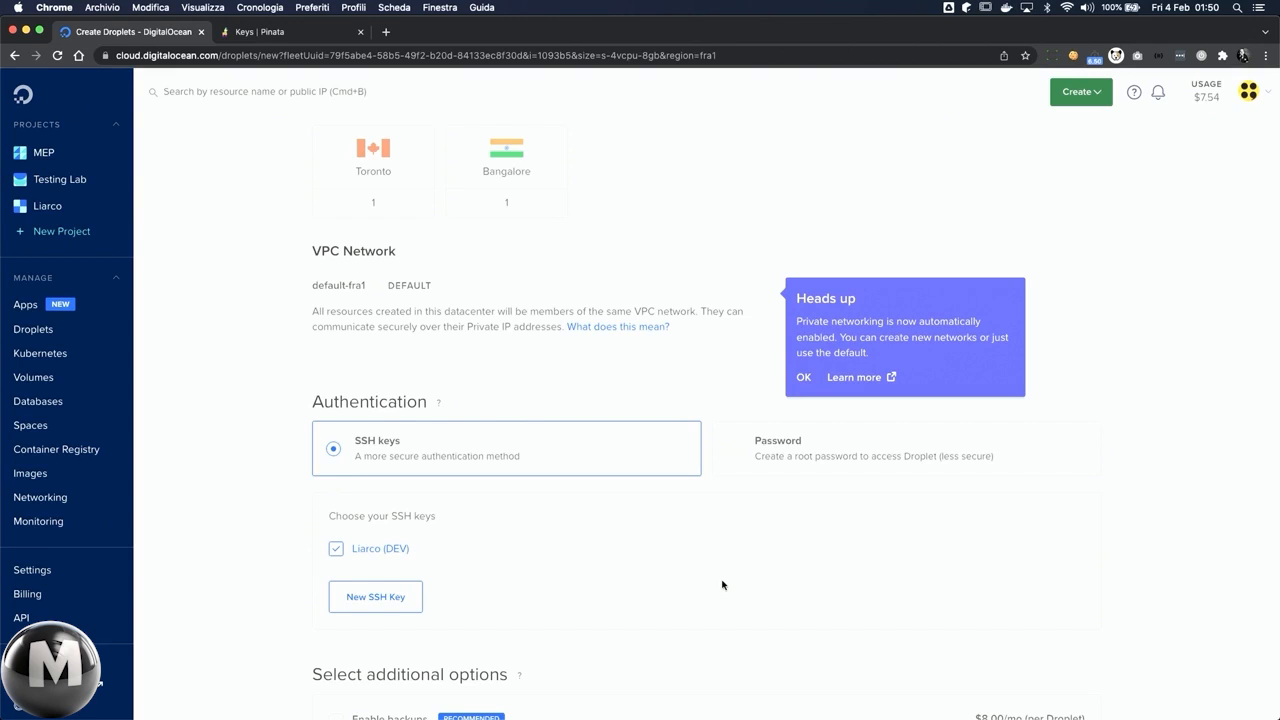
pyautogui.click(775, 442)
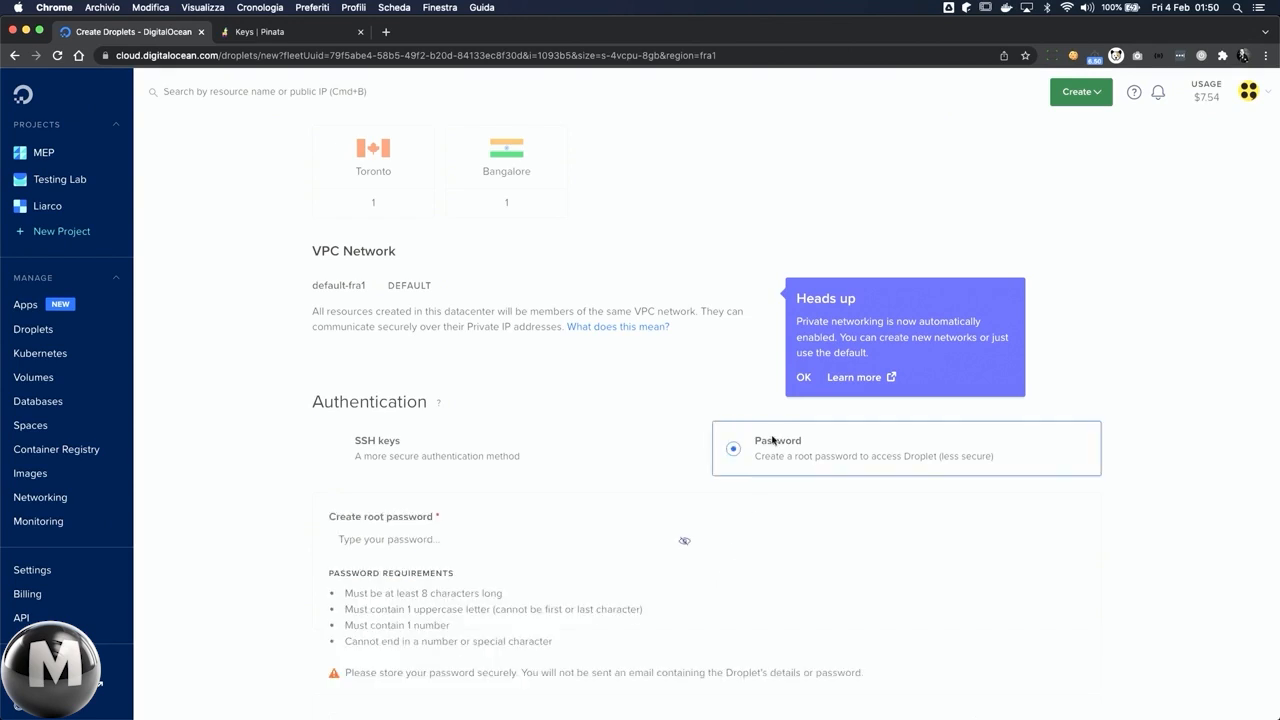
pyautogui.scroll(-1, 715, 623)
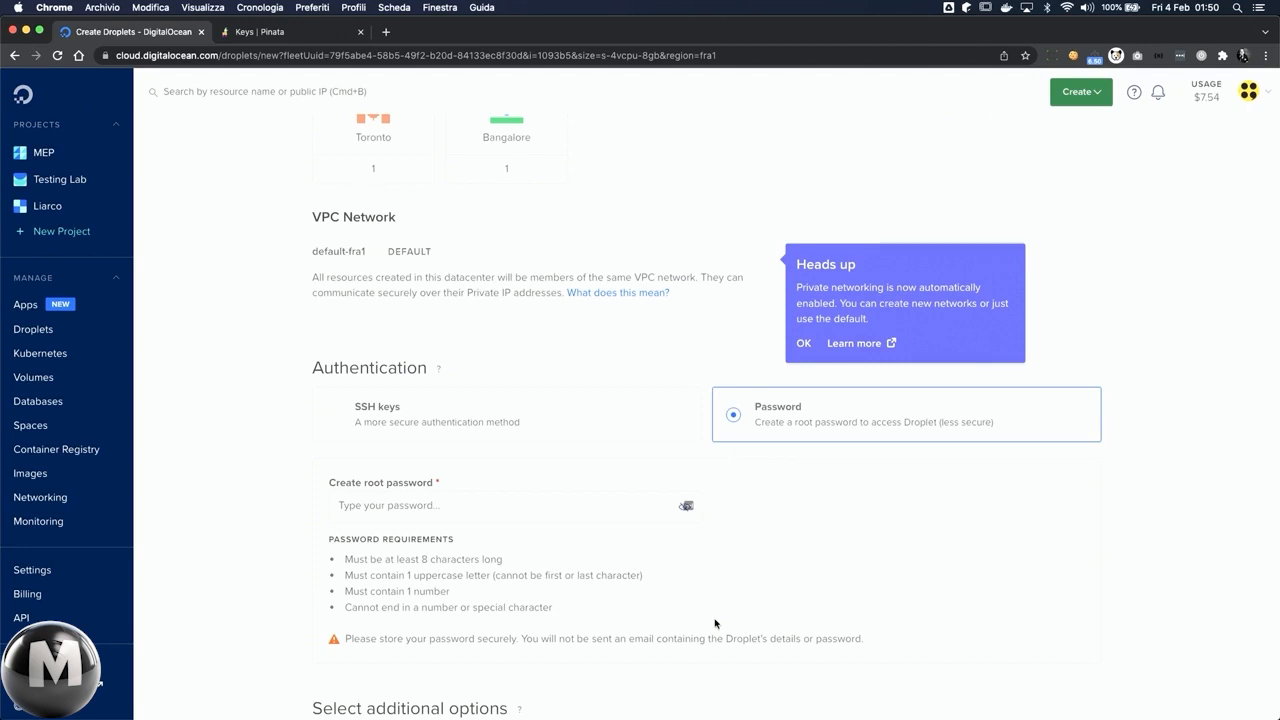
pyautogui.scroll(-1, 715, 623)
pyautogui.click(514, 443)
pyautogui.write('••••••••••••••')
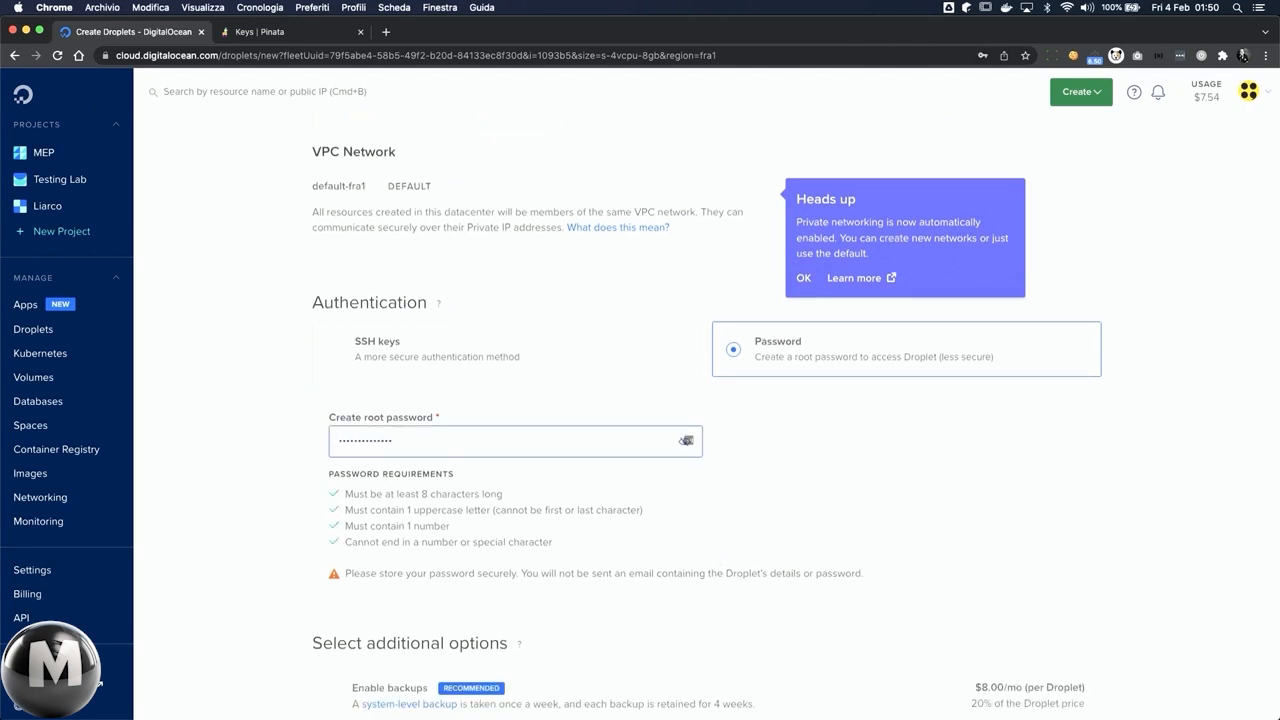
# Step: Set the Droplet's hostname to ipfs-uploader
pyautogui.scroll(-4, 600, 666)
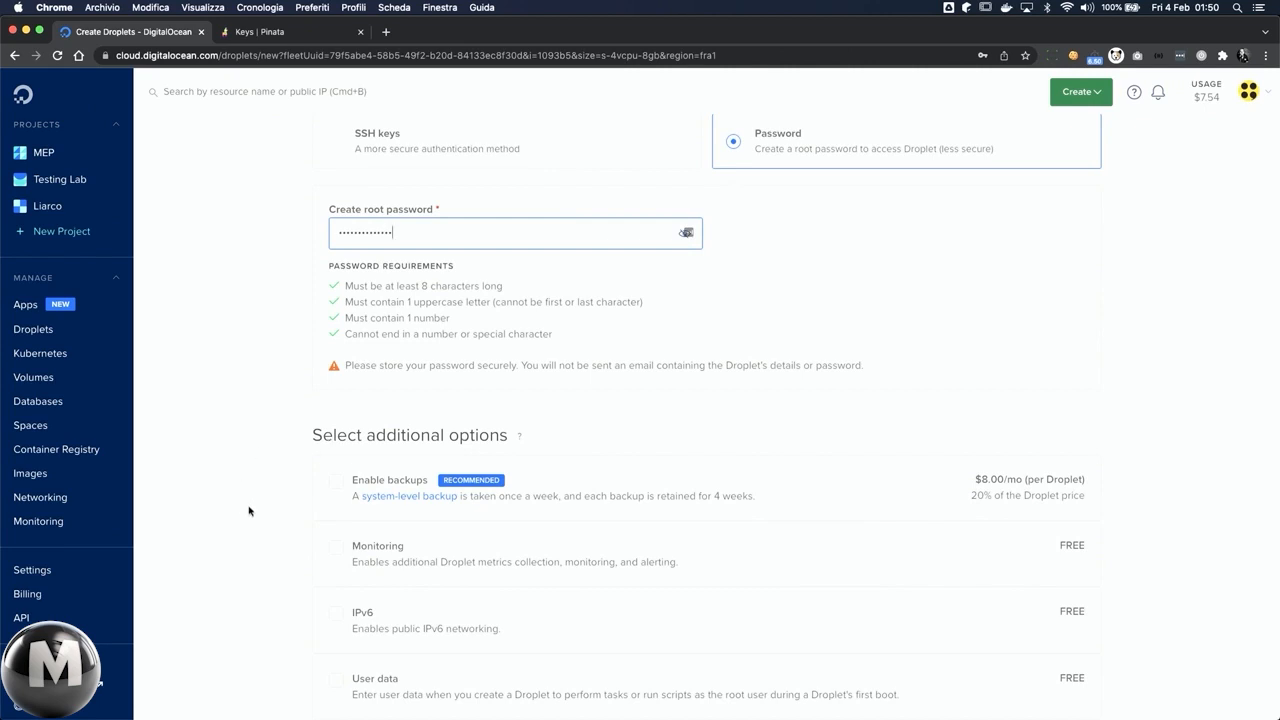
pyautogui.scroll(-7, 249, 511)
pyautogui.click(650, 532)
pyautogui.write('ipfs-upload')
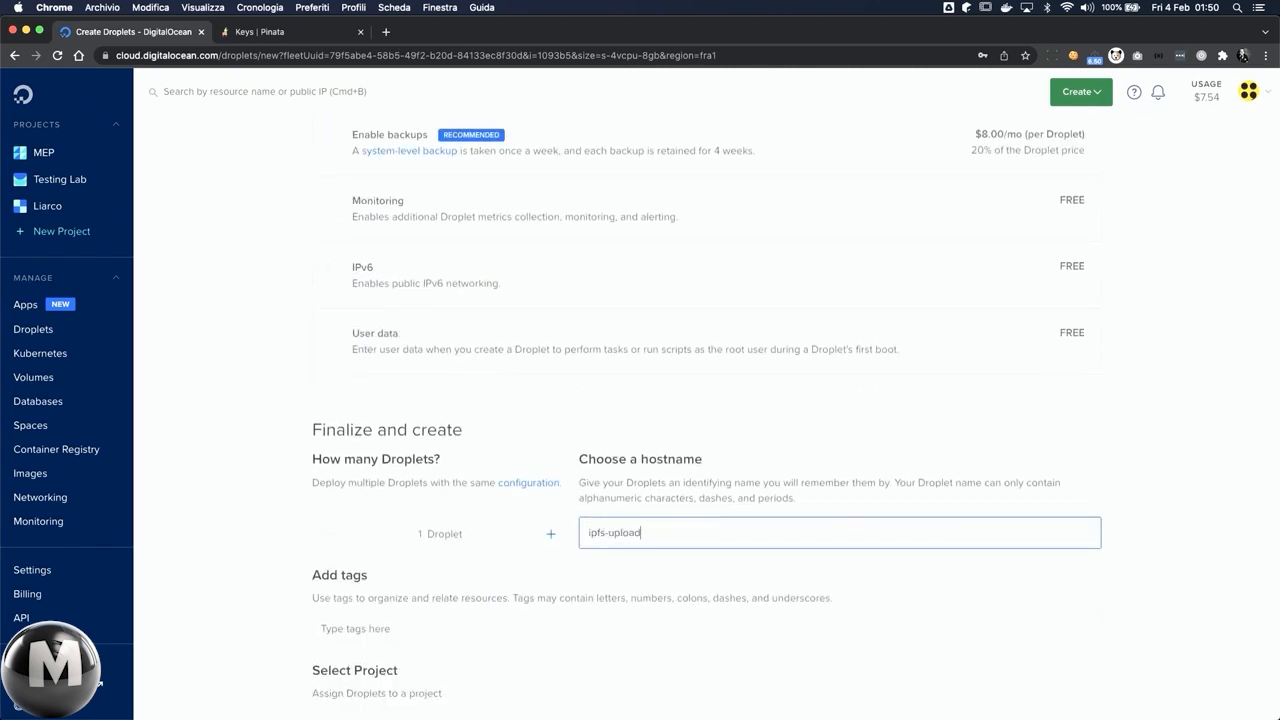
pyautogui.write('er')
pyautogui.scroll(-3, 634, 631)
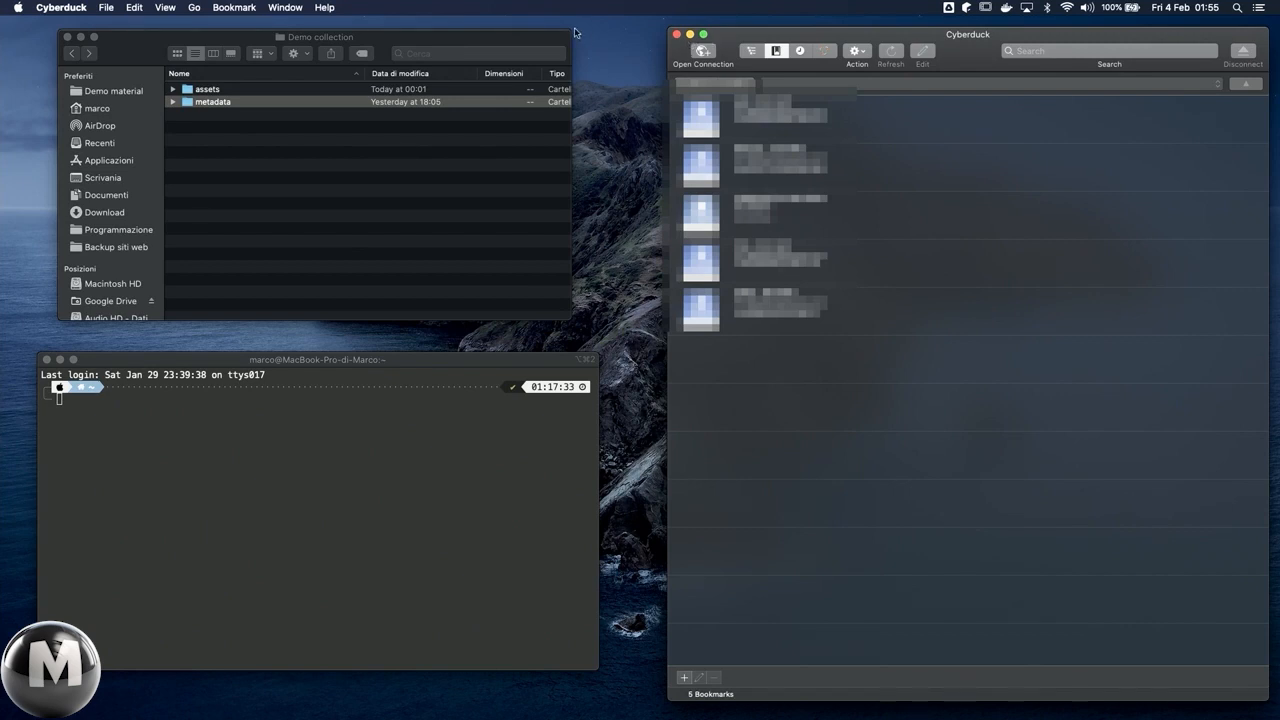
# Step: Create a new bookmark in Cyberduck and set its protocol to SFTP (SSH File Transfer Protocol)
pyautogui.rightClick(771, 406)
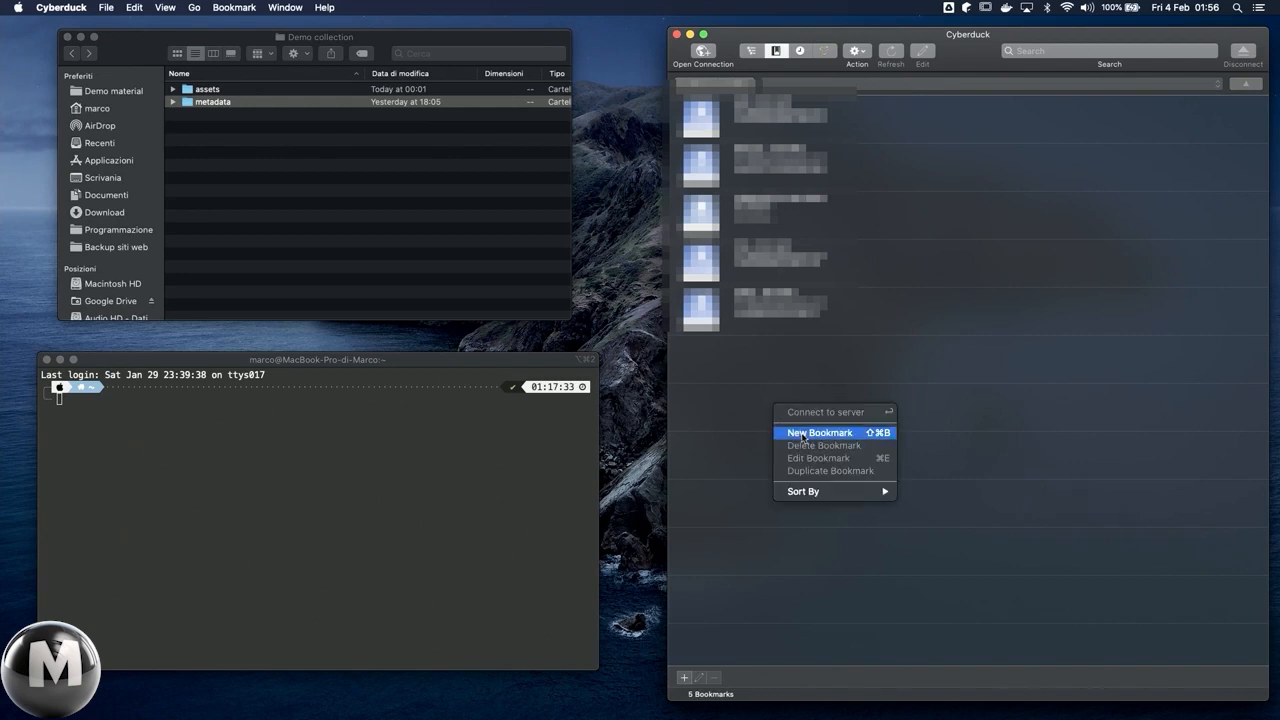
pyautogui.click(802, 437)
pyautogui.click(848, 438)
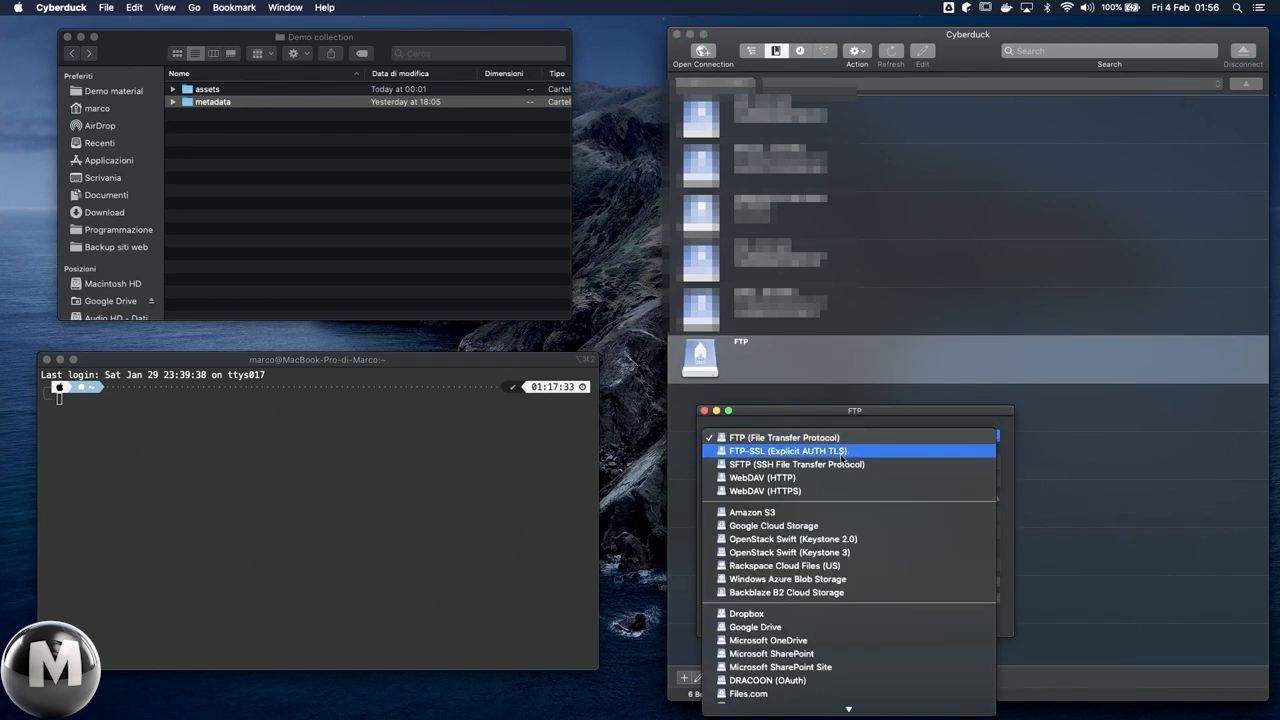
pyautogui.click(840, 466)
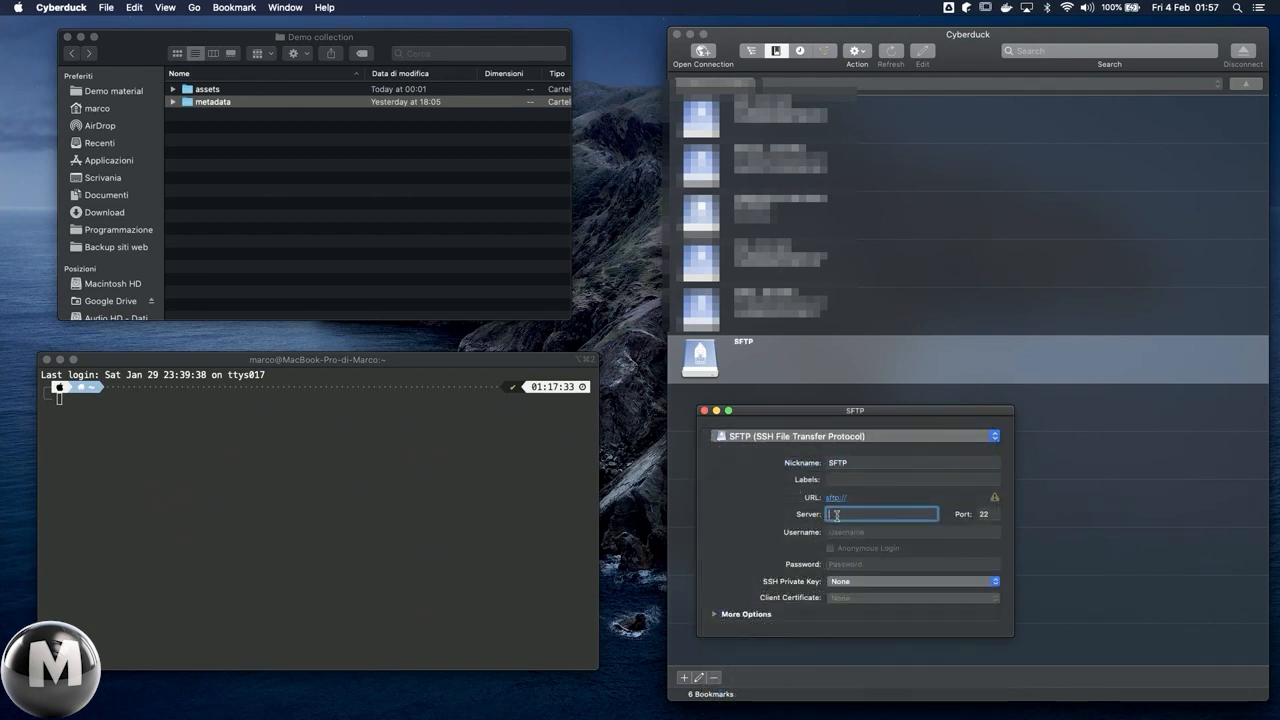
# Step: Copy the ipfs-uploader Droplet's IP address from DigitalOcean and enter it as the SFTP bookmark's server, 159.89.5.50
pyautogui.hotkey('ctrl', 'Left')
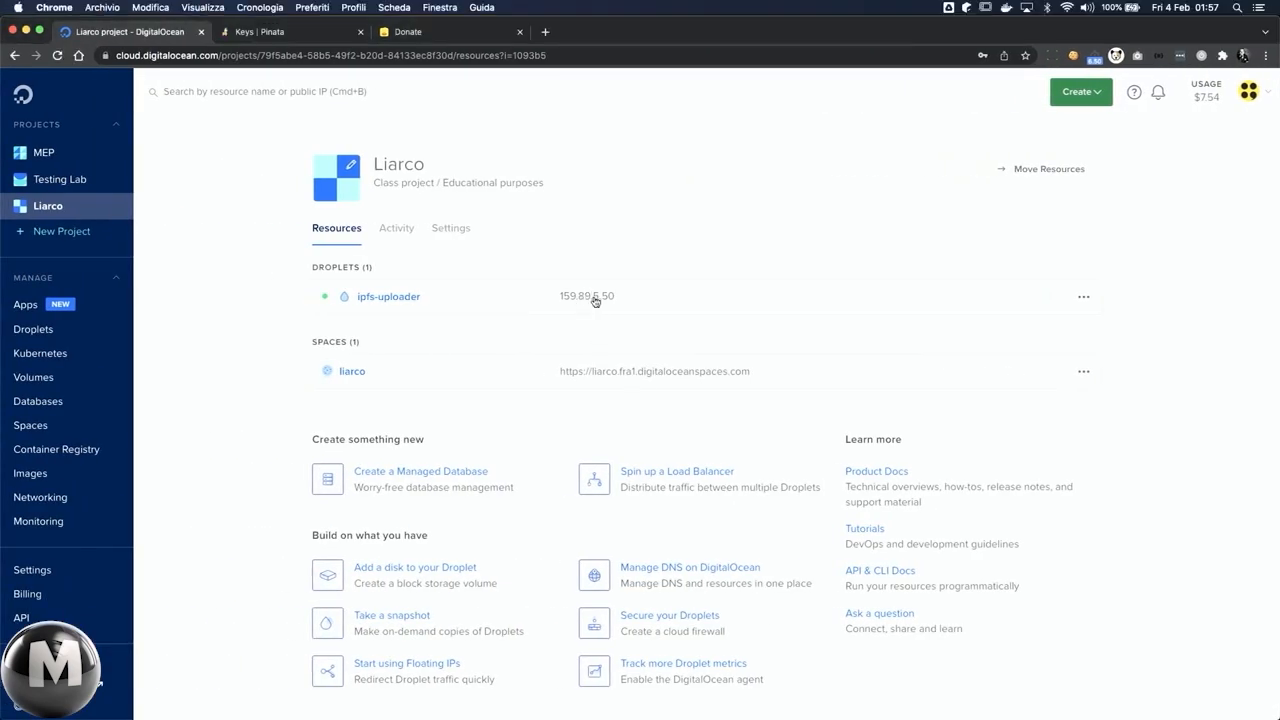
pyautogui.moveTo(600, 298)
pyautogui.hotkey('ctrl', 'Right')
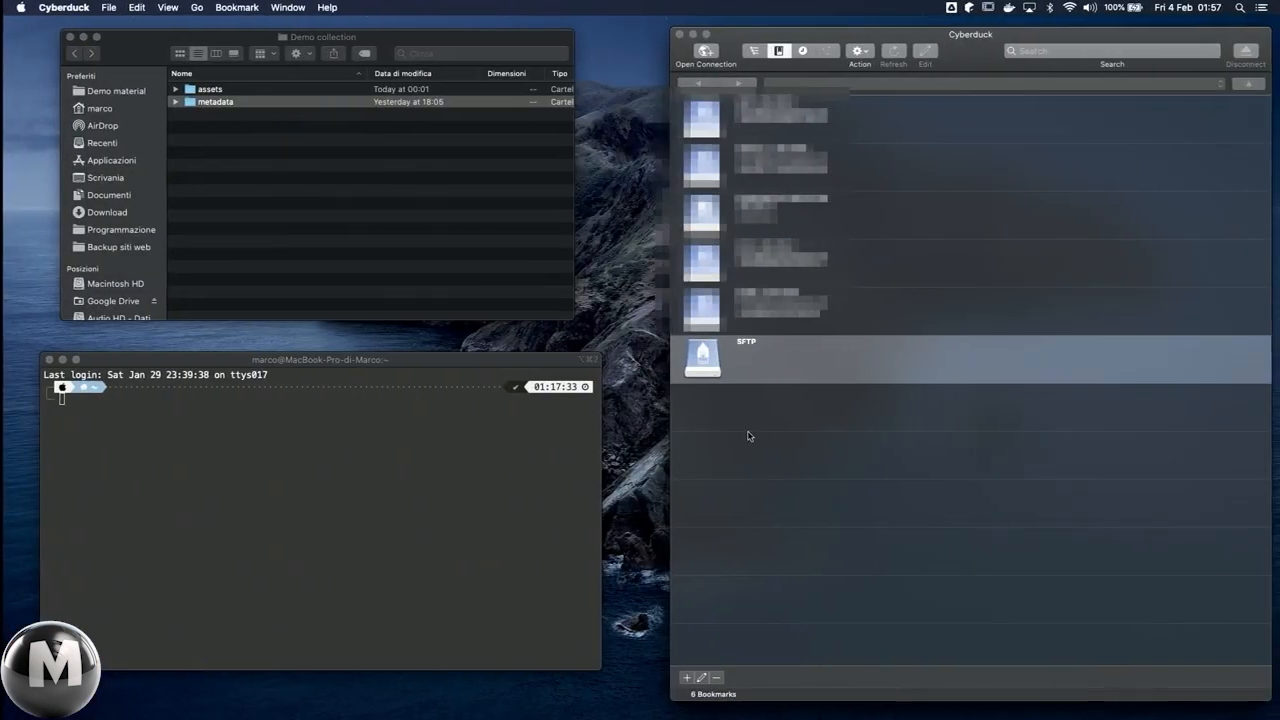
pyautogui.write('159.89.5.50')
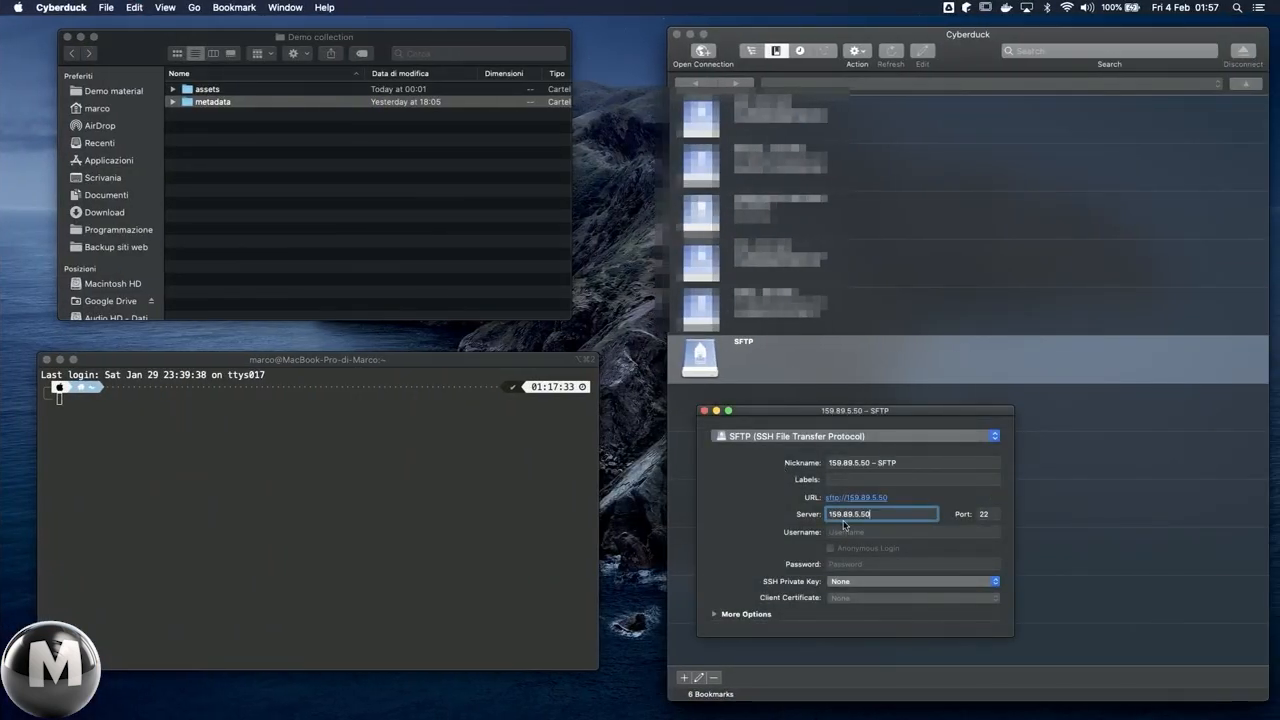
pyautogui.press('super+w')
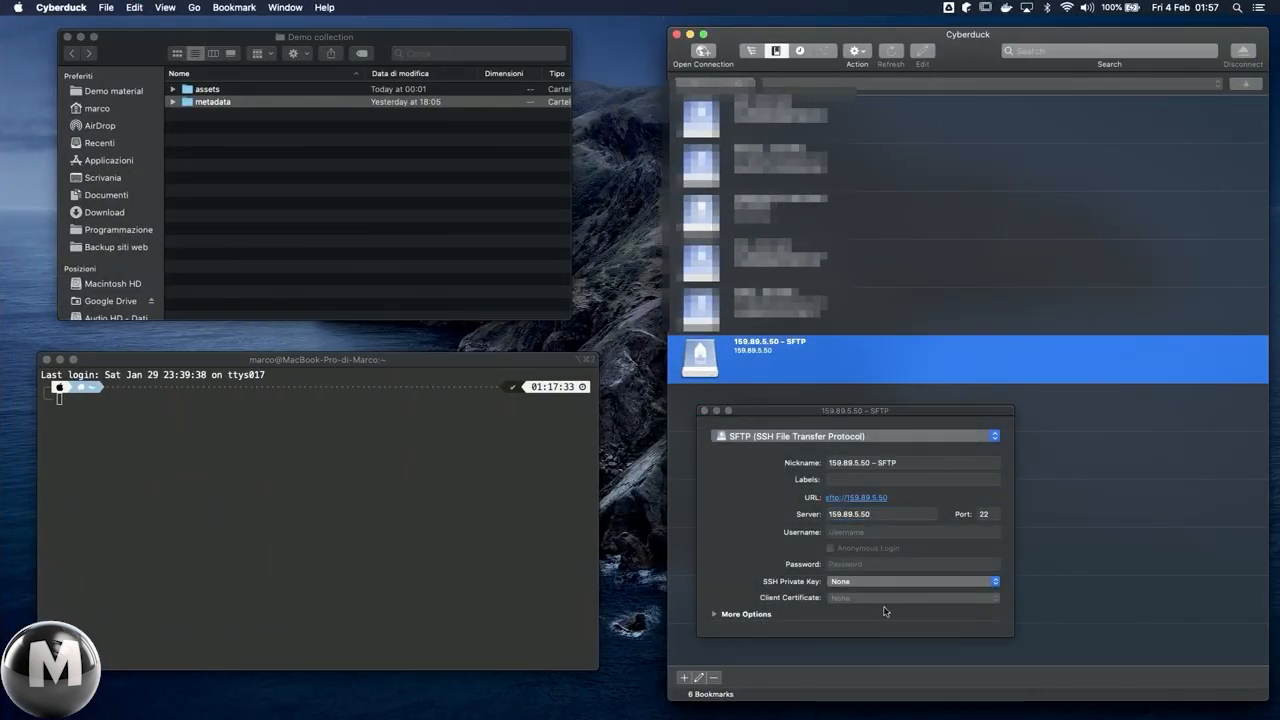
# Step: Set the bookmark's username to root, enter the root password, keep the SSH private key at None, and close the bookmark settings
pyautogui.click(856, 532)
pyautogui.write('r')
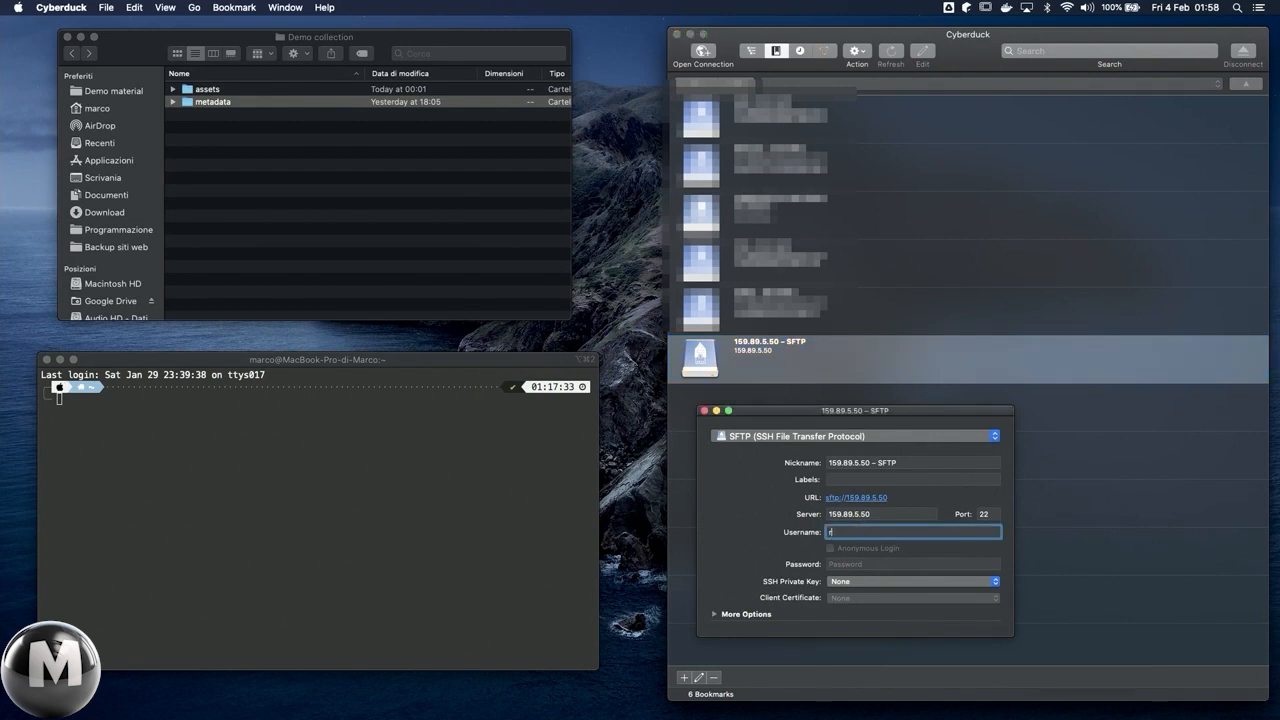
pyautogui.write('oot')
pyautogui.click(836, 564)
pyautogui.write('•••••••••••••••')
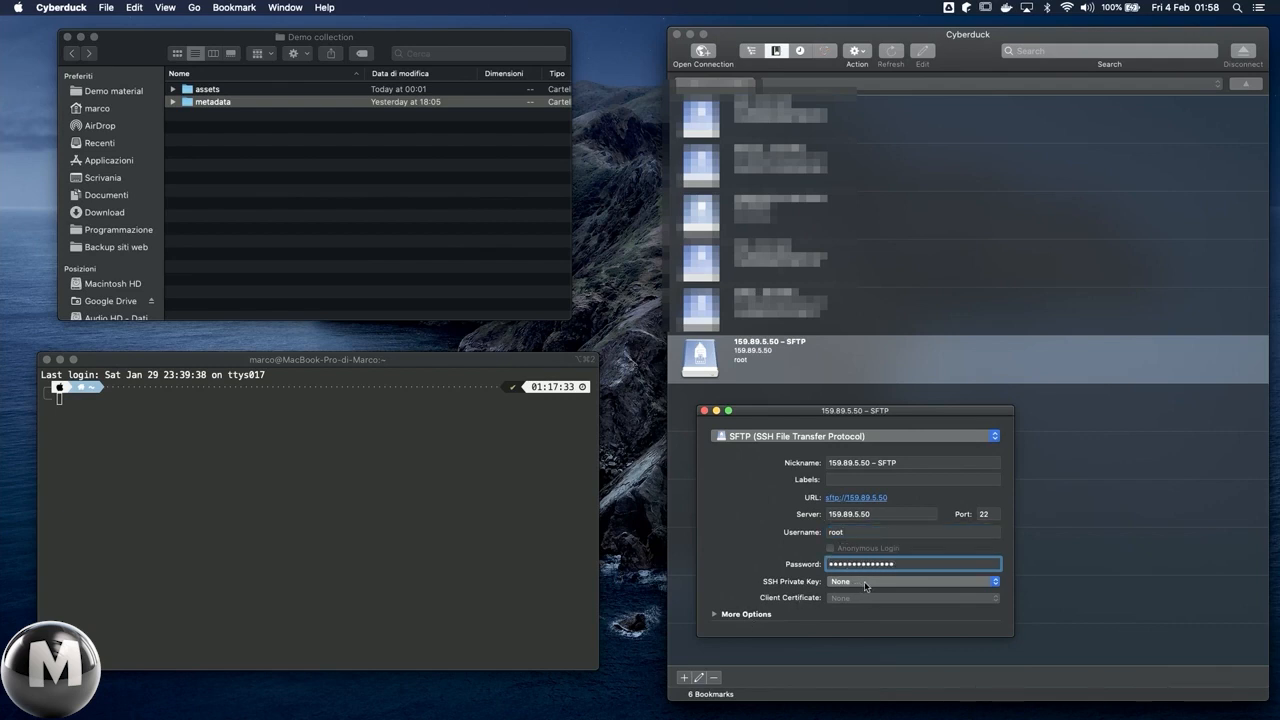
pyautogui.click(864, 586)
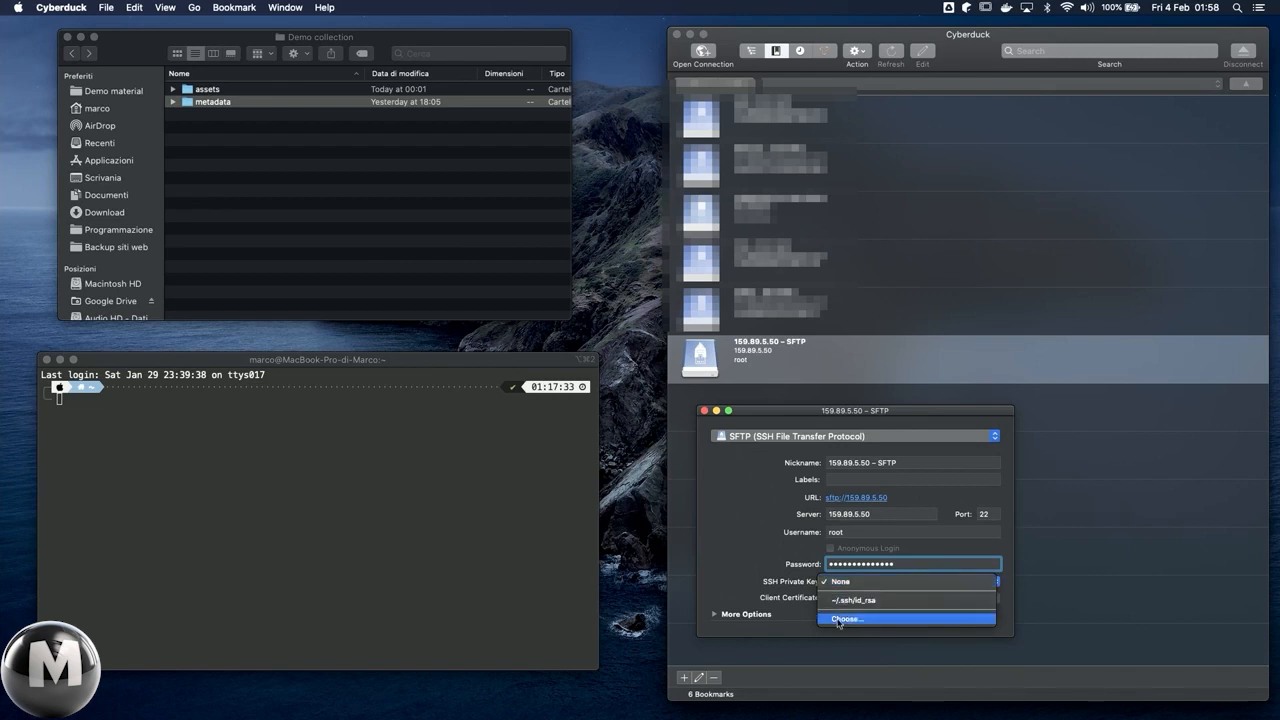
pyautogui.click(790, 615)
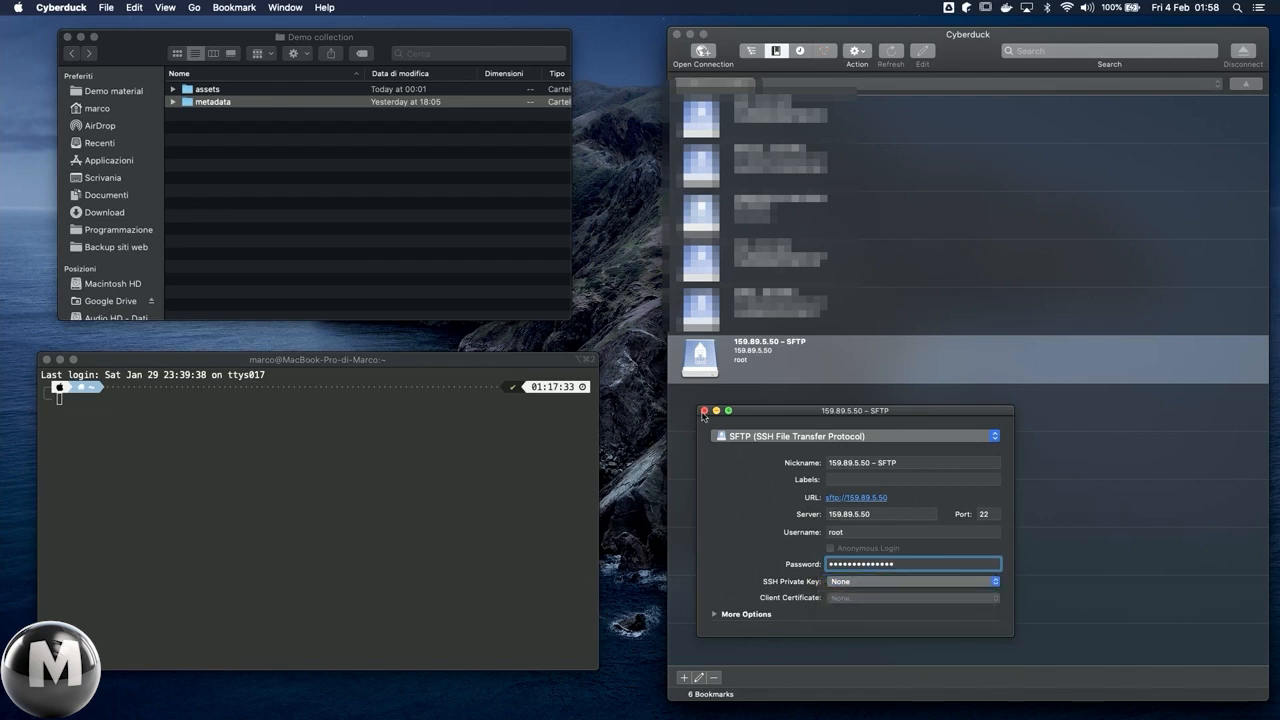
pyautogui.click(704, 410)
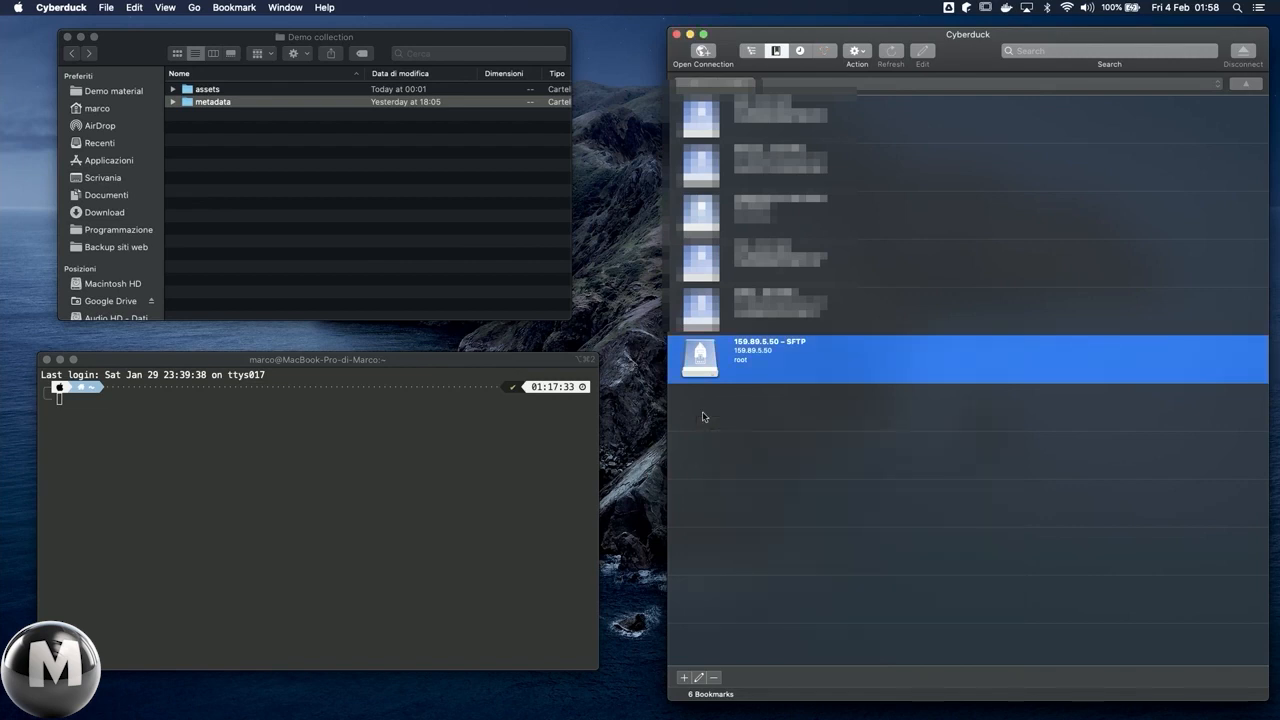
# Step: Connect to the 159.89.5.50 SFTP bookmark and always allow the server's unknown fingerprint
pyautogui.doubleClick(753, 361)
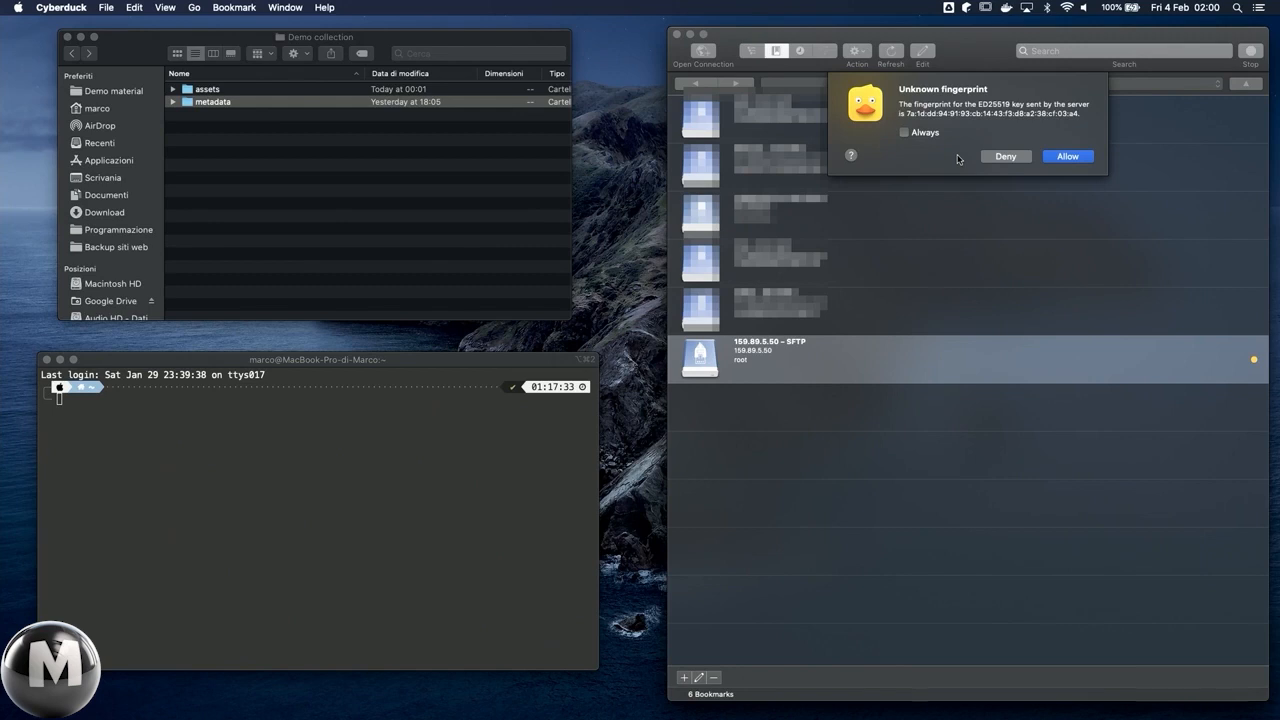
pyautogui.click(925, 131)
pyautogui.click(1062, 156)
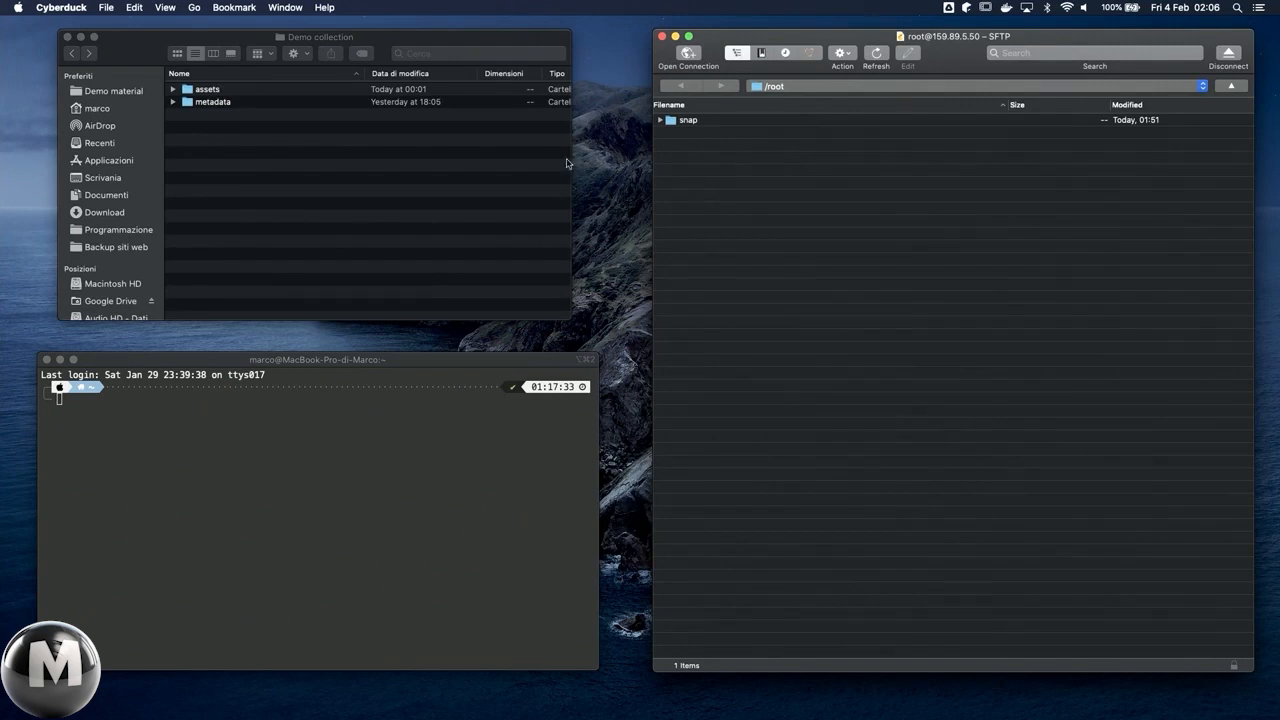
# Step: Upload the local assets folder to the server's /root directory and rename the uploaded folder my_awesome_collection_assets
pyautogui.click(226, 91)
pyautogui.moveTo(215, 91); pyautogui.dragTo(709, 249)
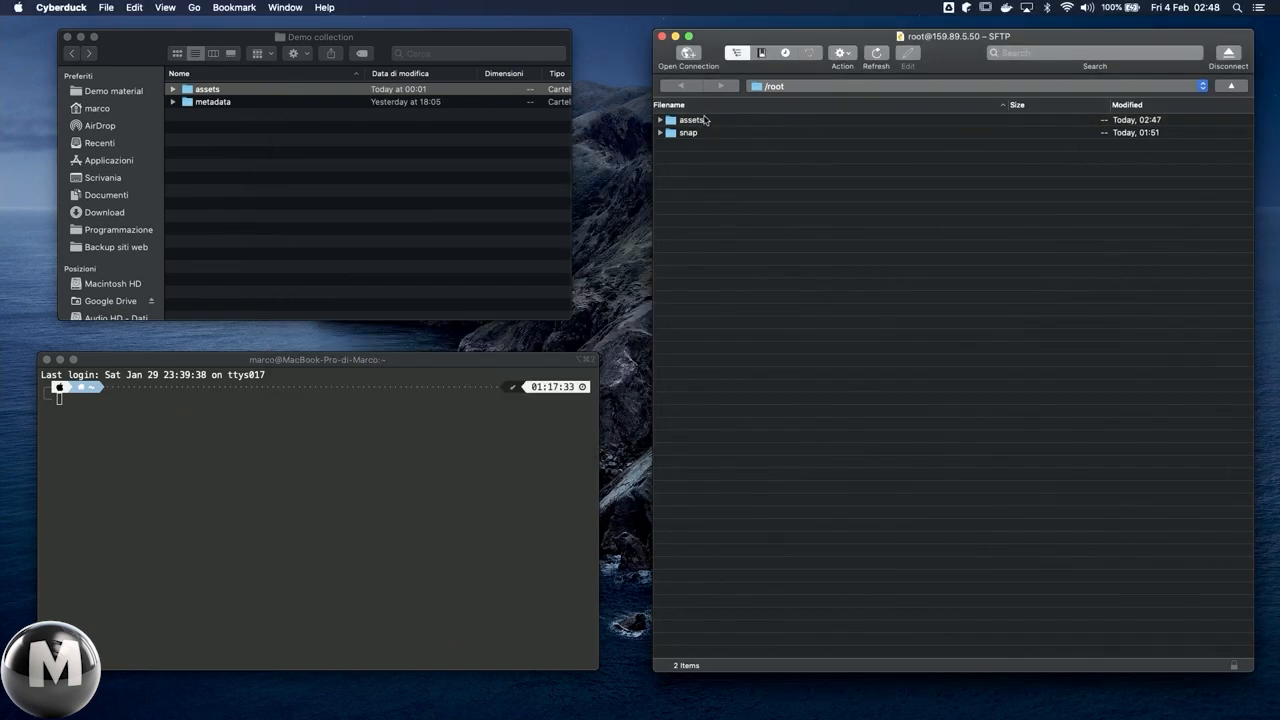
pyautogui.rightClick(705, 120)
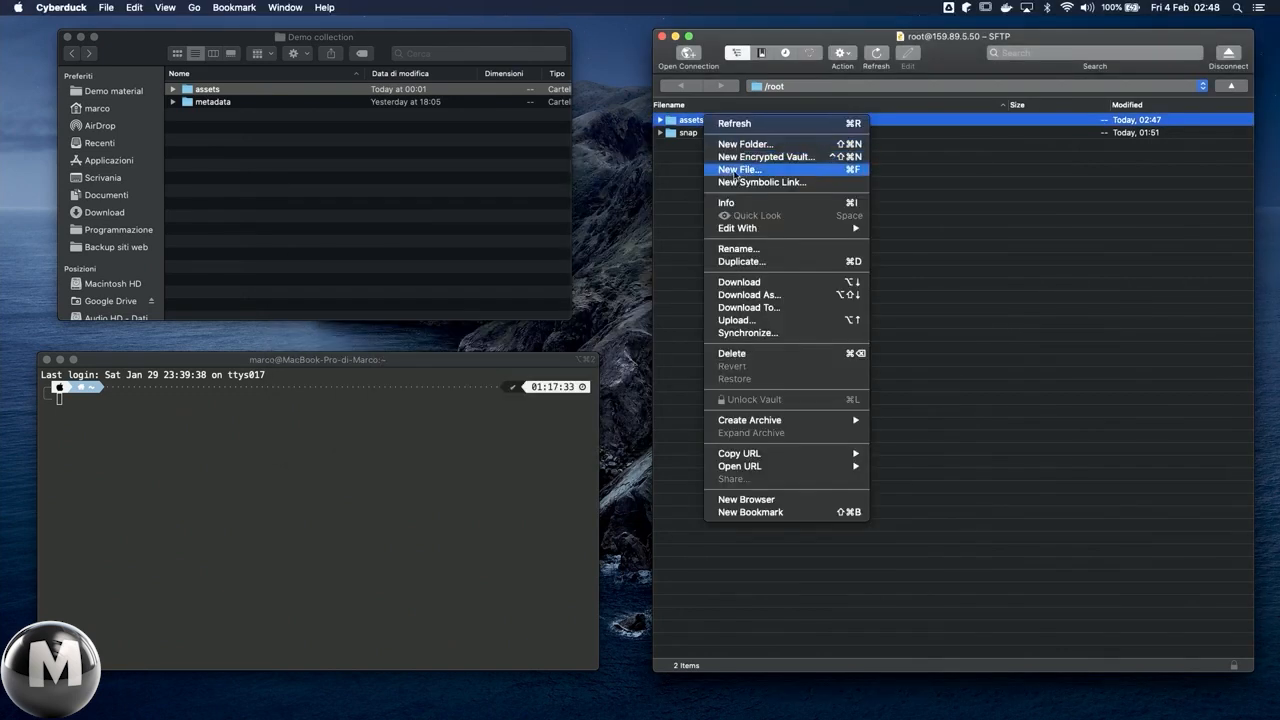
pyautogui.click(755, 250)
pyautogui.write('my')
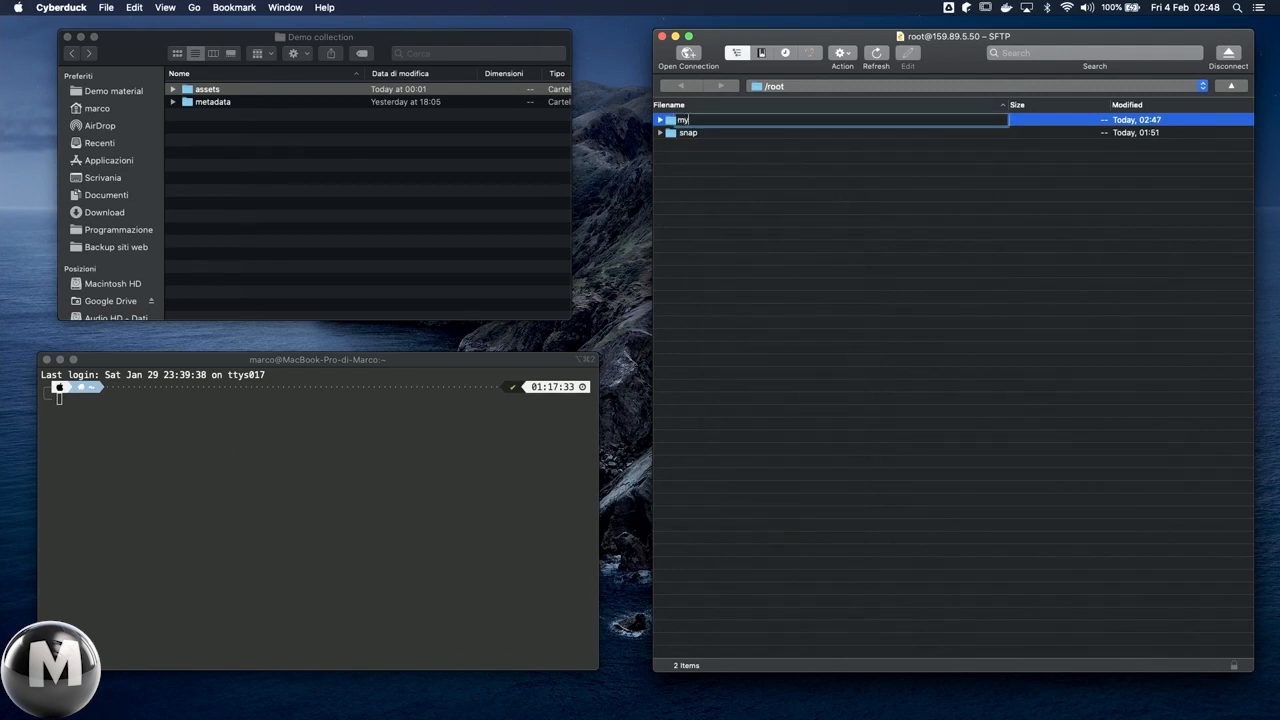
pyautogui.write('_awesome_collection_assets')
pyautogui.press('Return')
pyautogui.press('Return')
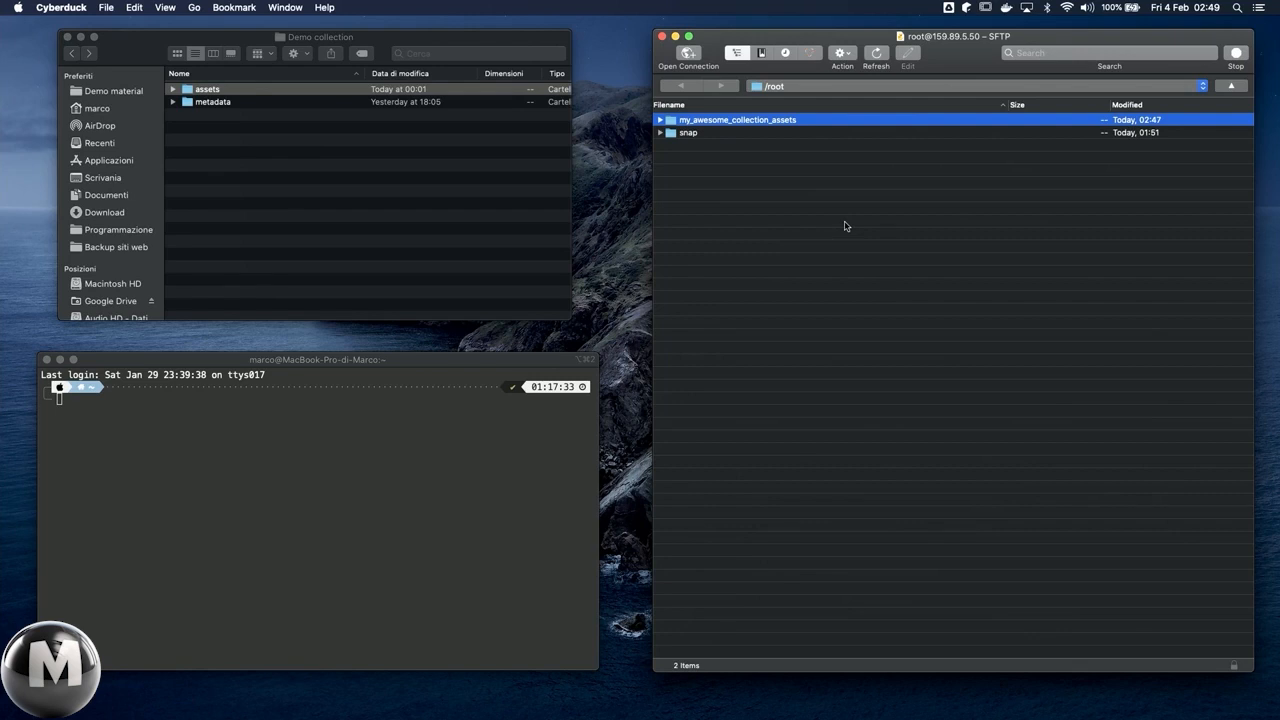
pyautogui.click(285, 459)
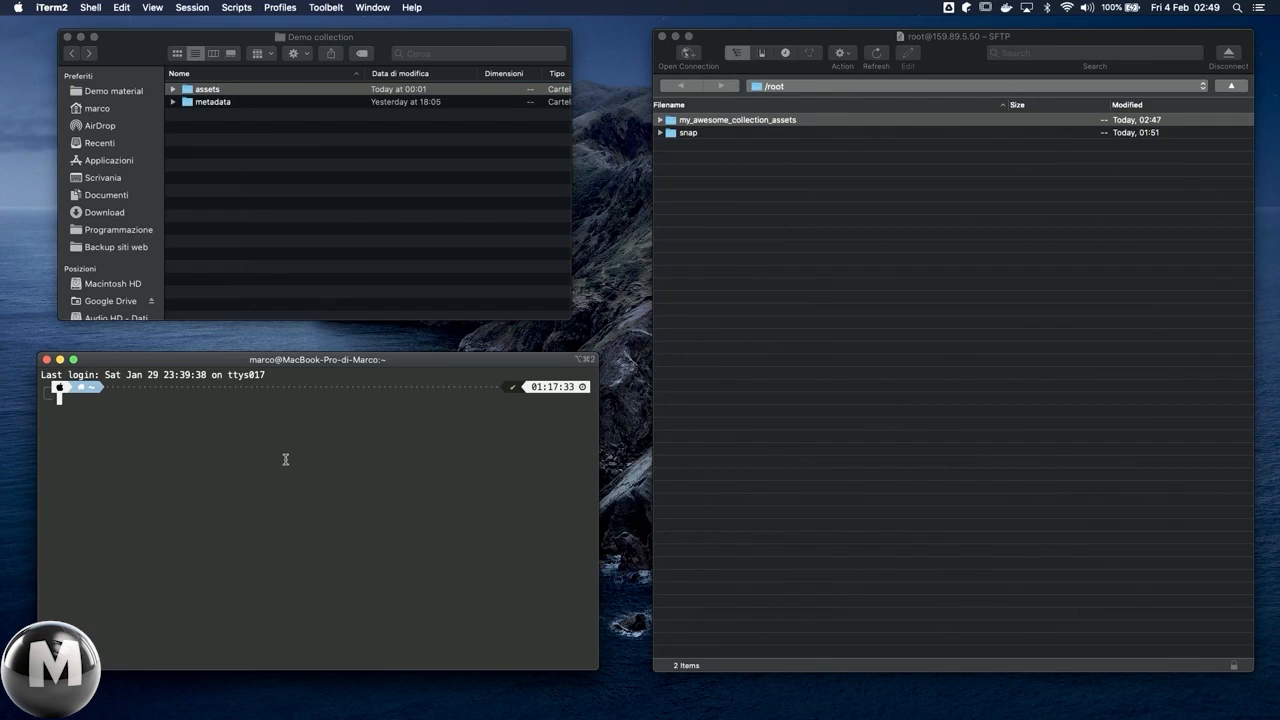
pyautogui.write('ssh root@')
pyautogui.hotkey('ctrl', 'Left')
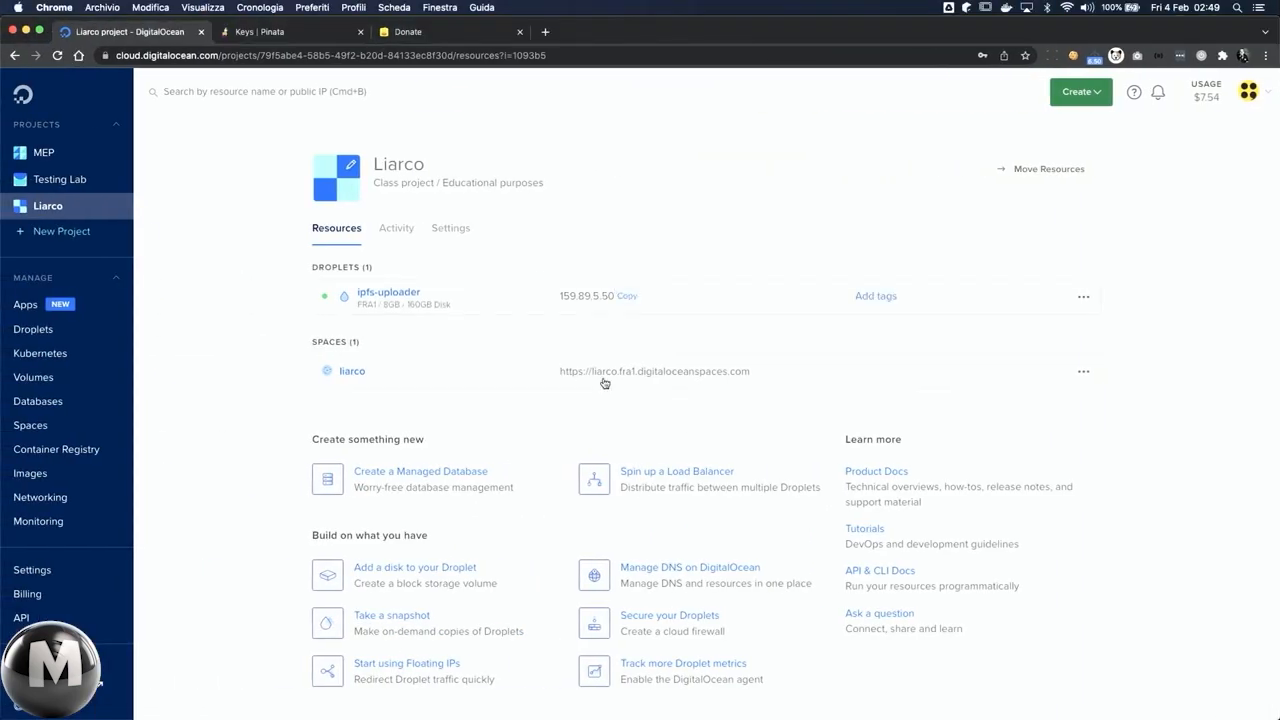
pyautogui.hotkey('ctrl', 'Right')
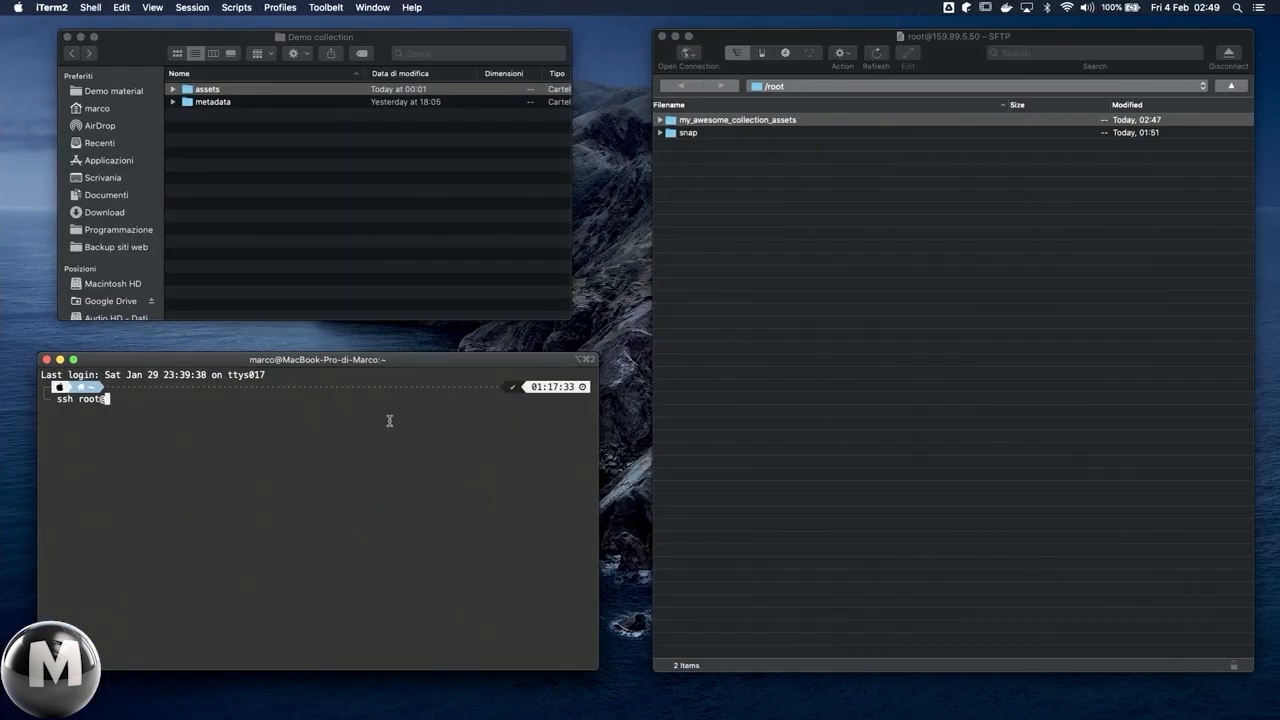
pyautogui.press('super+v')
pyautogui.press('Return')
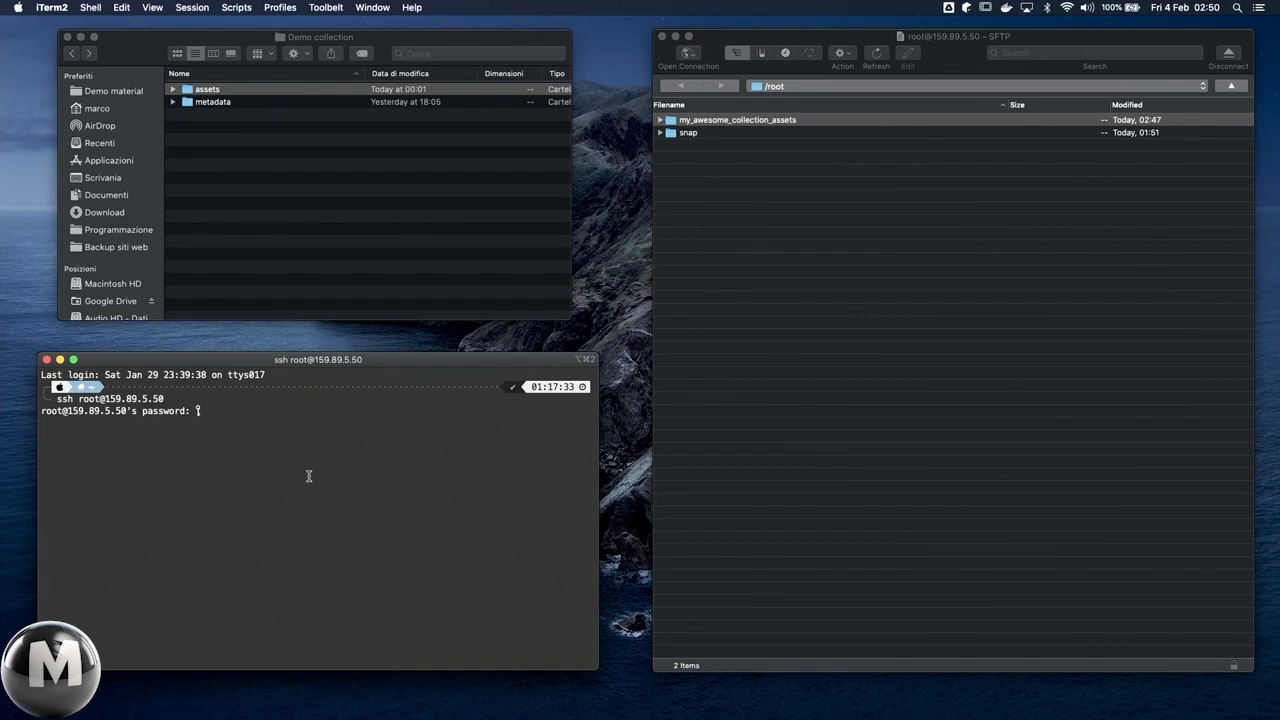
pyautogui.press('Return')
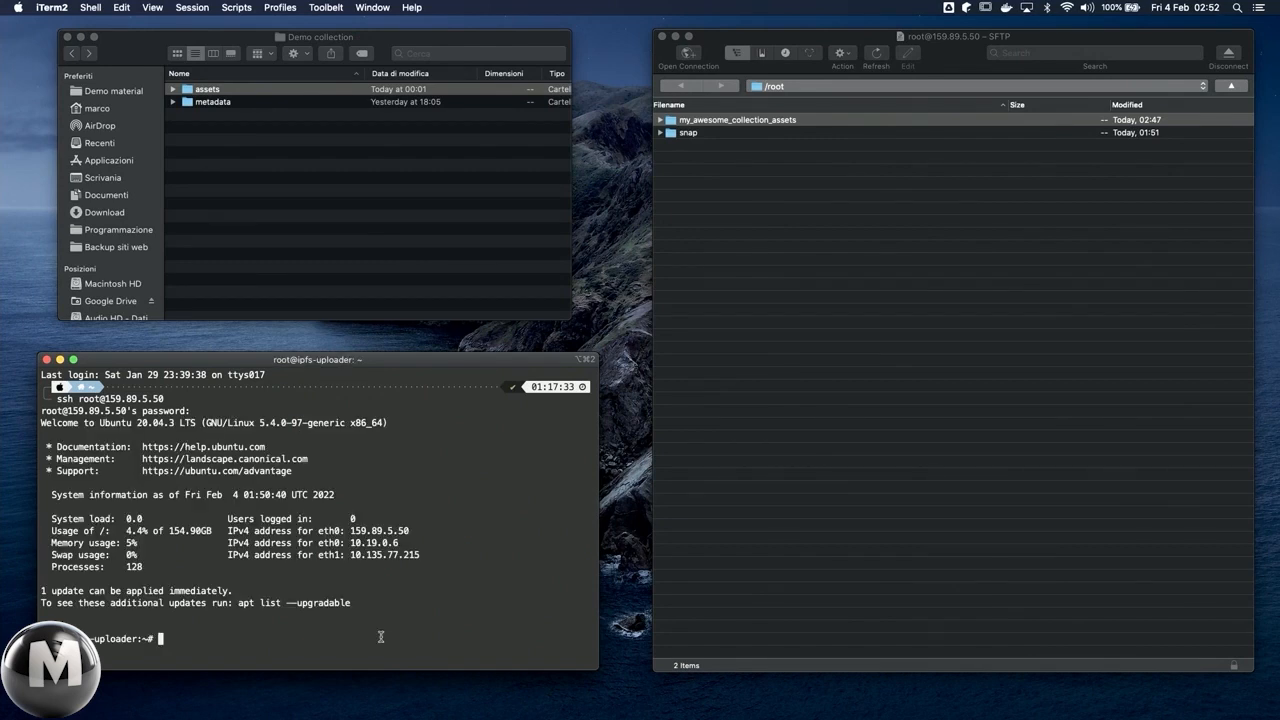
pyautogui.write('ls')
pyautogui.press('Return')
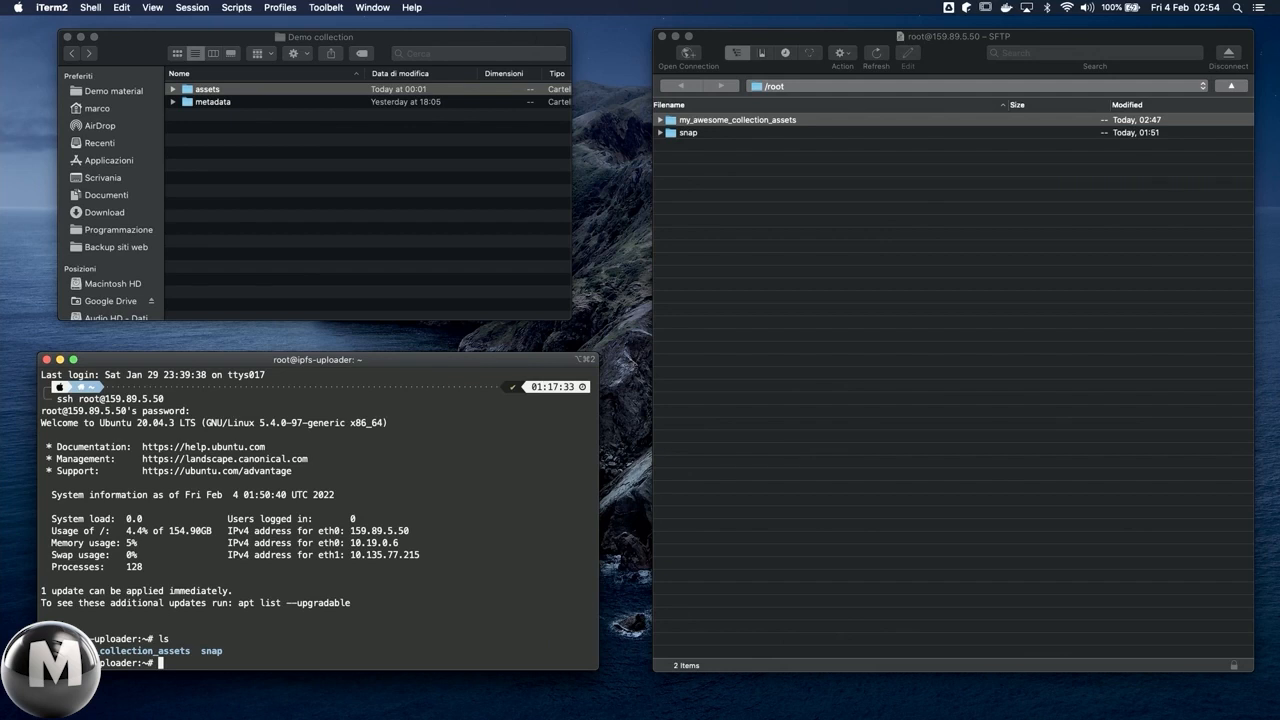
# Step: Install Node.js and npm on the Droplet with apt install -y nodejs npm
pyautogui.write('apt install')
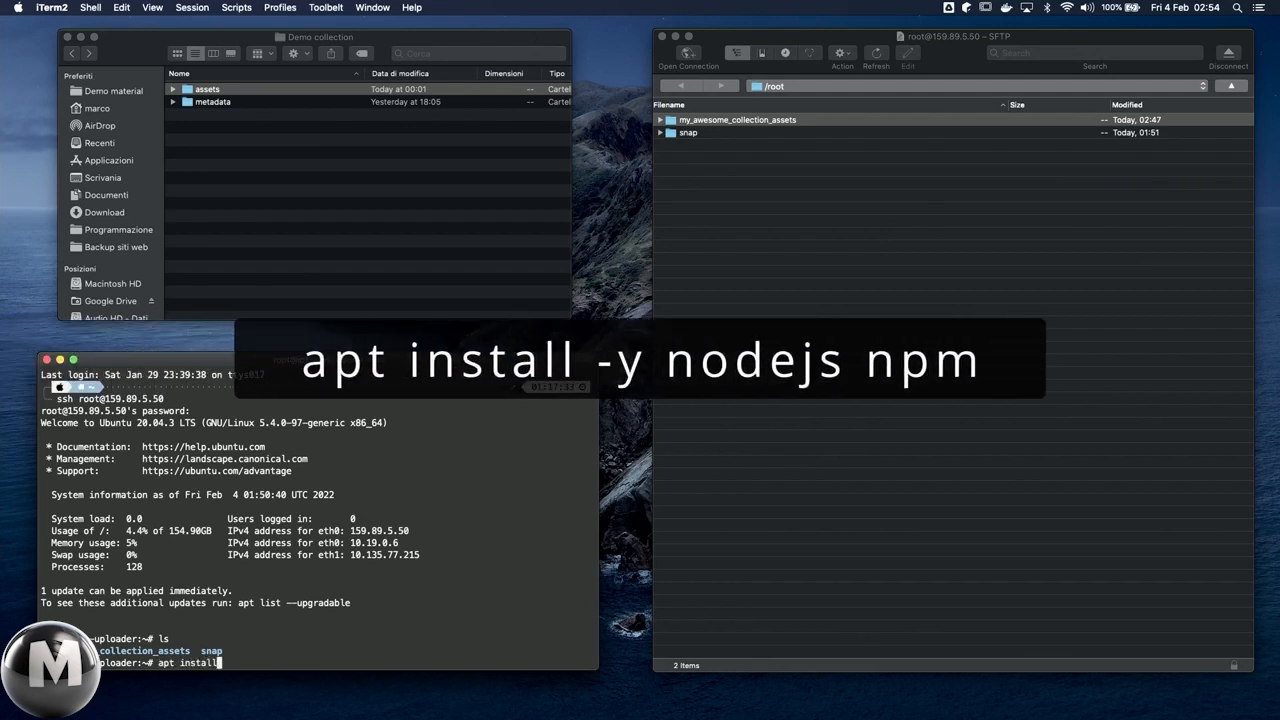
pyautogui.write(' -y nodejs npm')
pyautogui.press('Return')
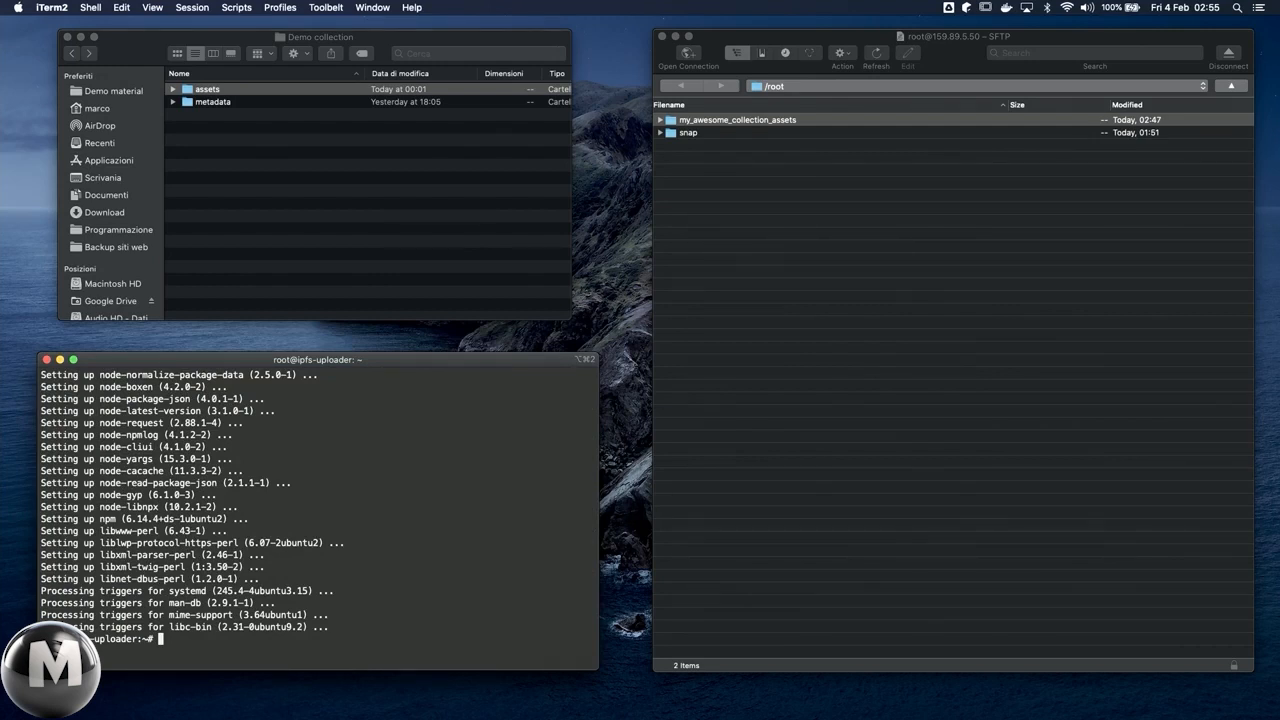
# Step: Install the Pinata upload tool globally with npm i -g pinata-upload-cli
pyautogui.write('npm i ')
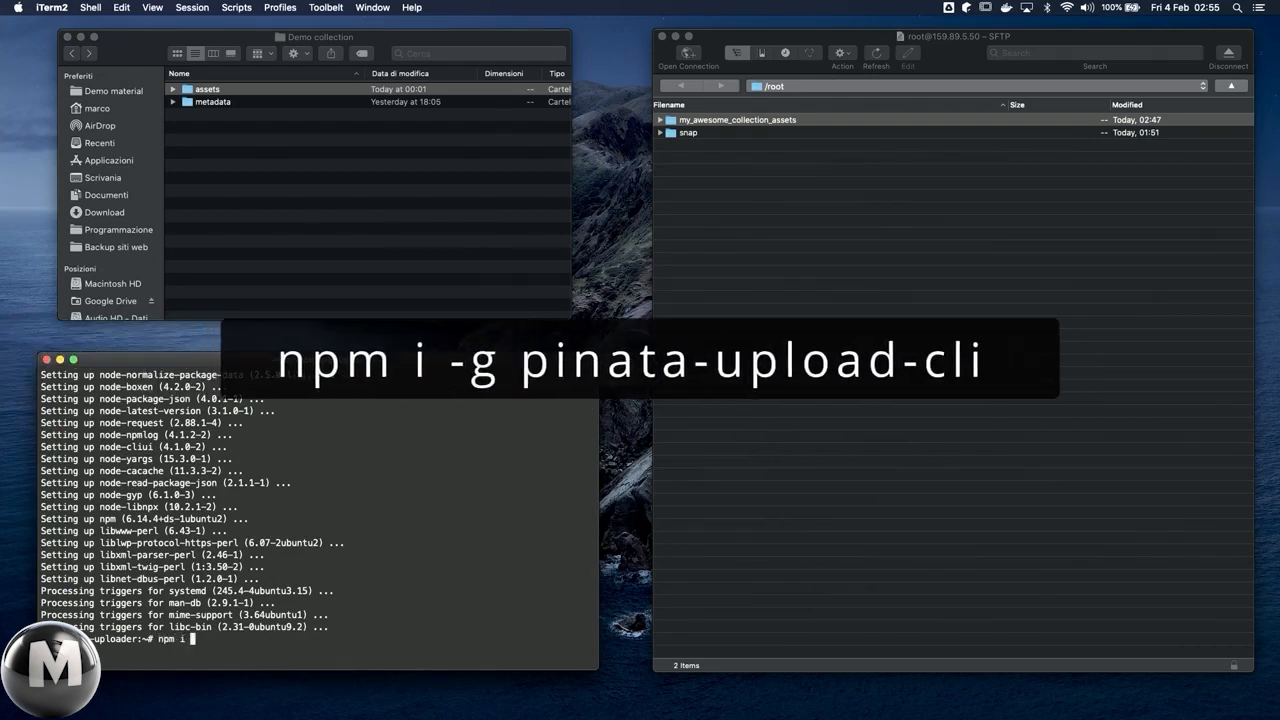
pyautogui.write('-g pinata-')
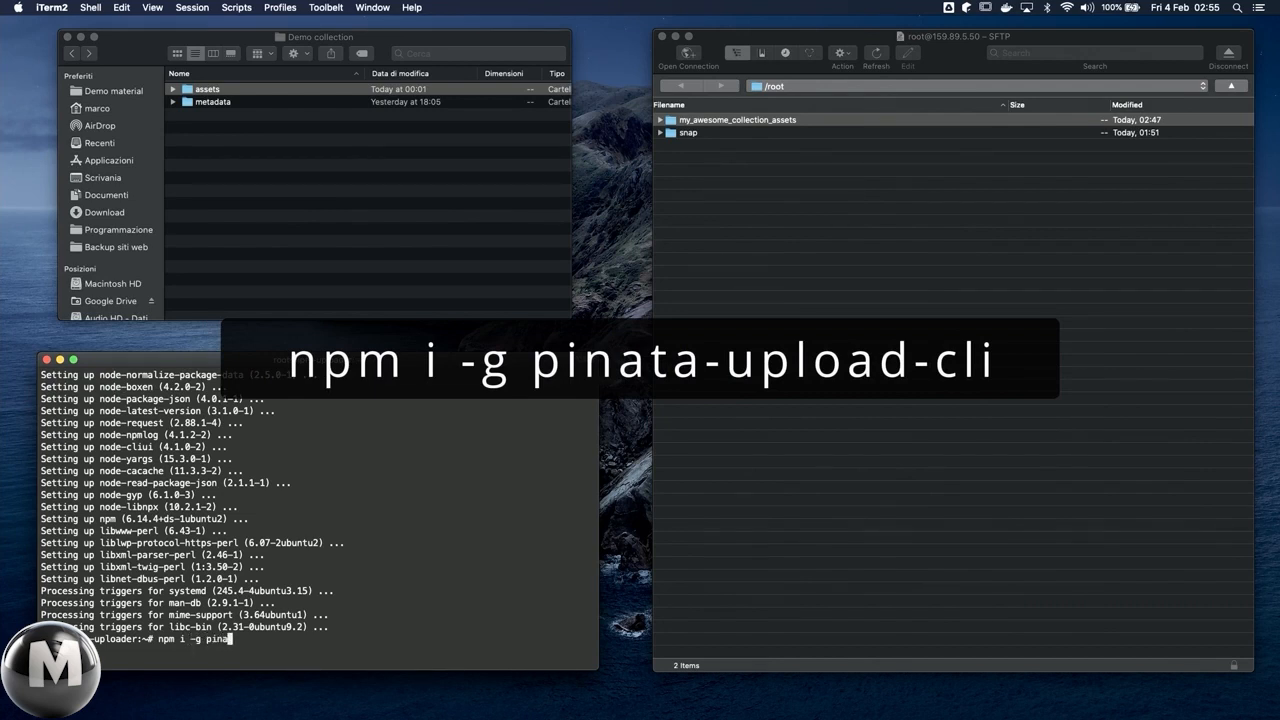
pyautogui.write('upload-cli')
pyautogui.press('Return')
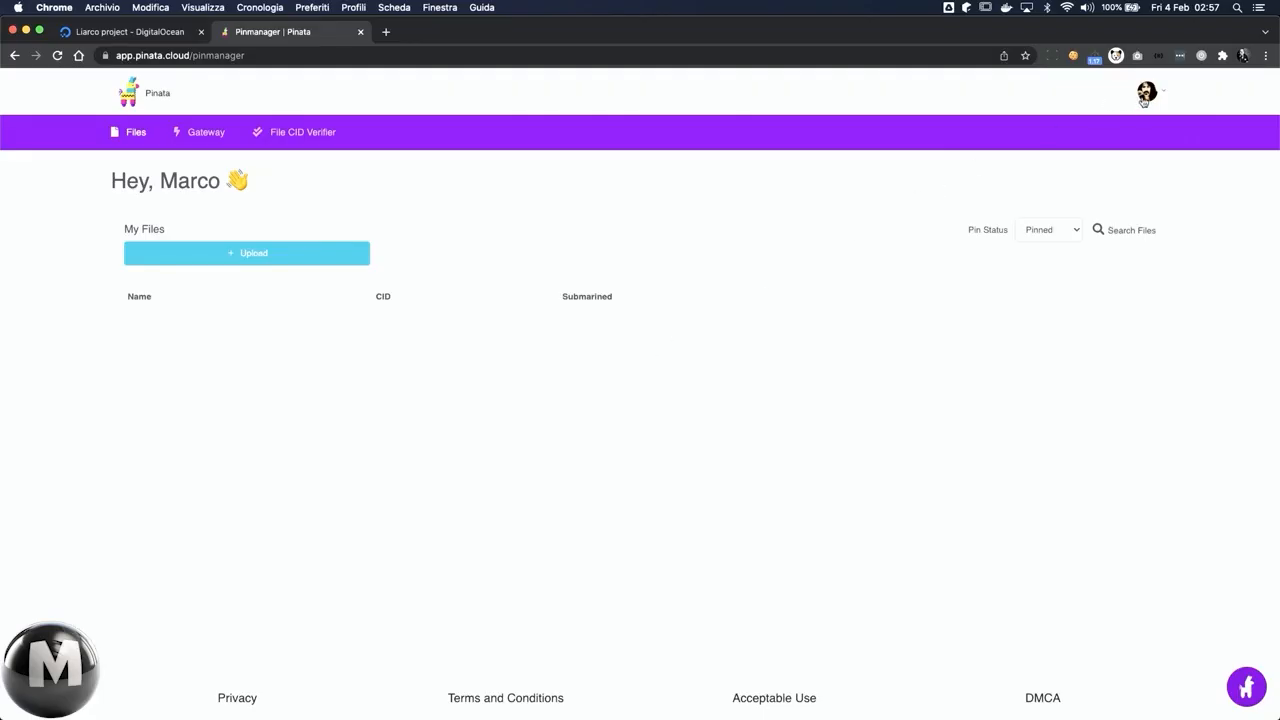
# Step: Start a new API key in Pinata and enable its pinFileToIPFS and pinList endpoint access
pyautogui.click(1145, 100)
pyautogui.click(1108, 172)
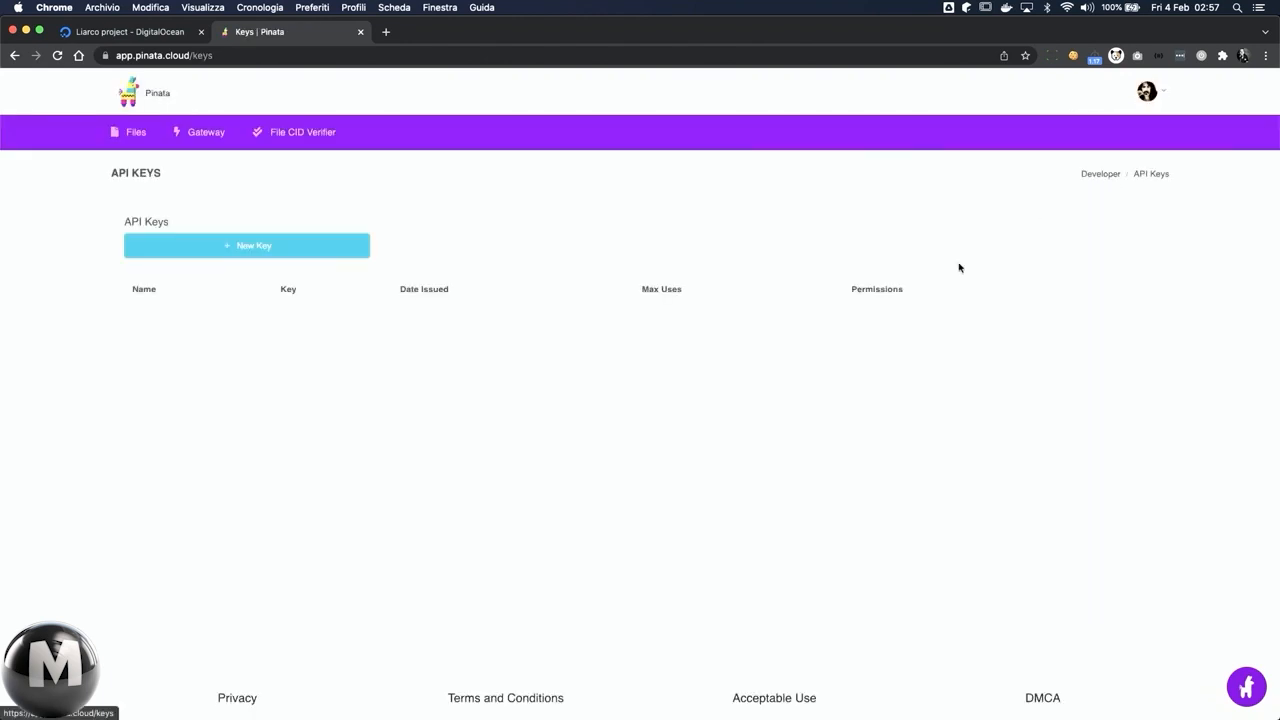
pyautogui.click(318, 249)
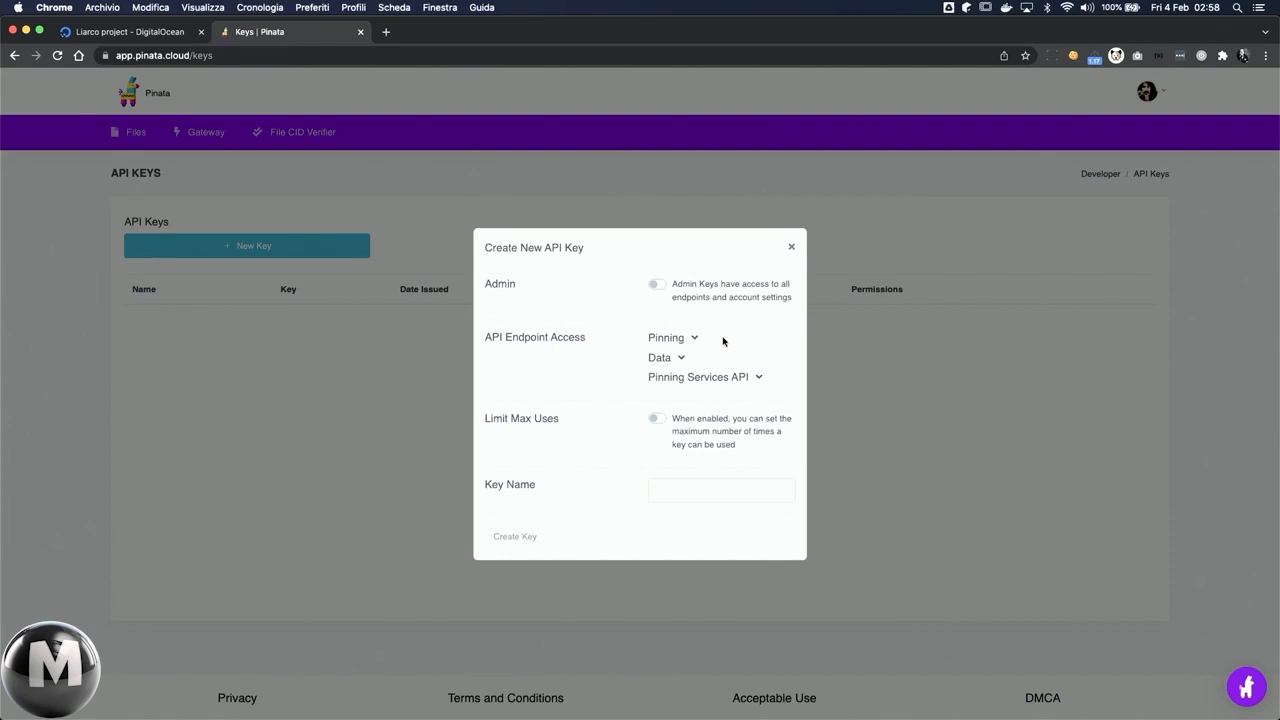
pyautogui.click(692, 338)
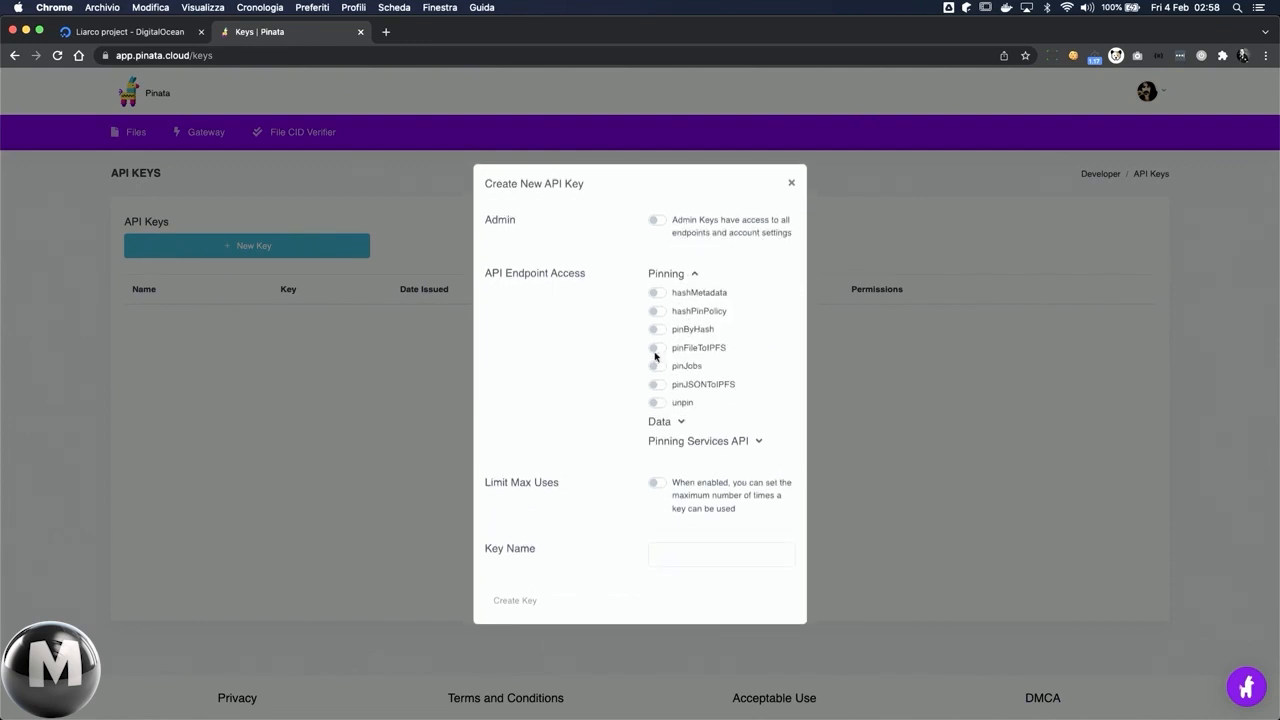
pyautogui.click(655, 350)
pyautogui.click(681, 425)
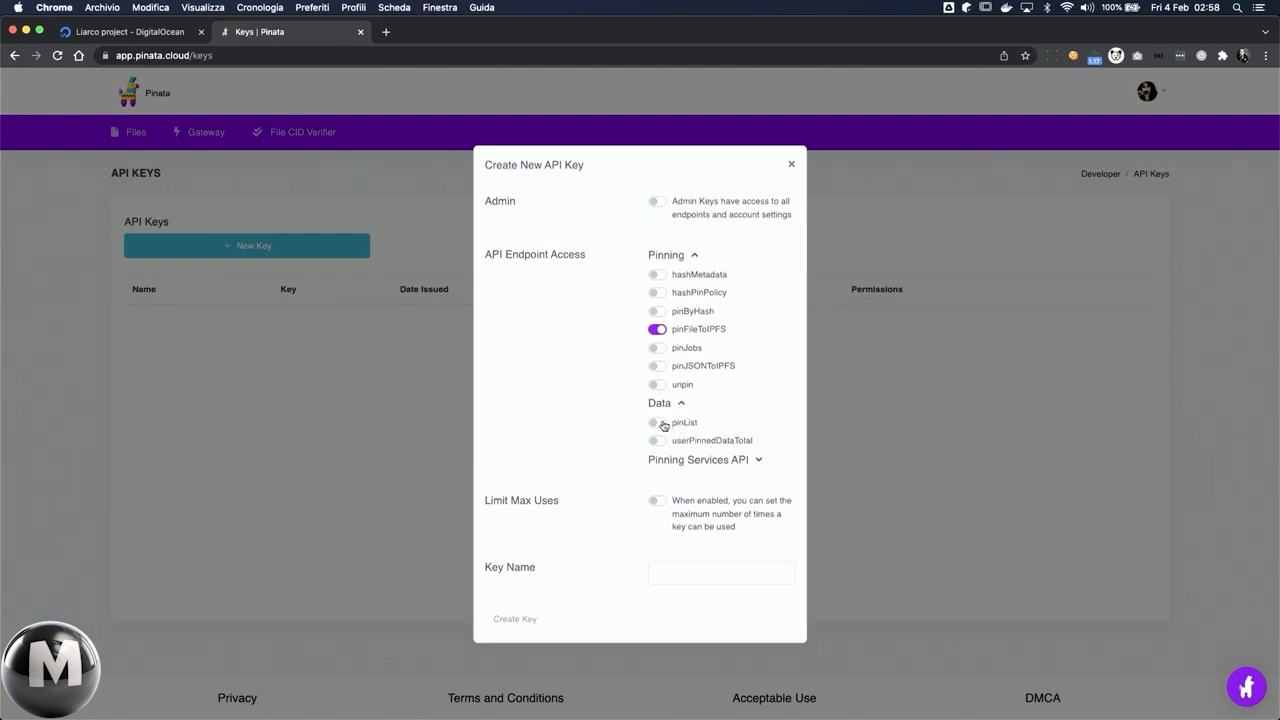
pyautogui.click(656, 422)
# Step: Name the API key YouTube video and create it
pyautogui.click(666, 577)
pyautogui.write('YouTube')
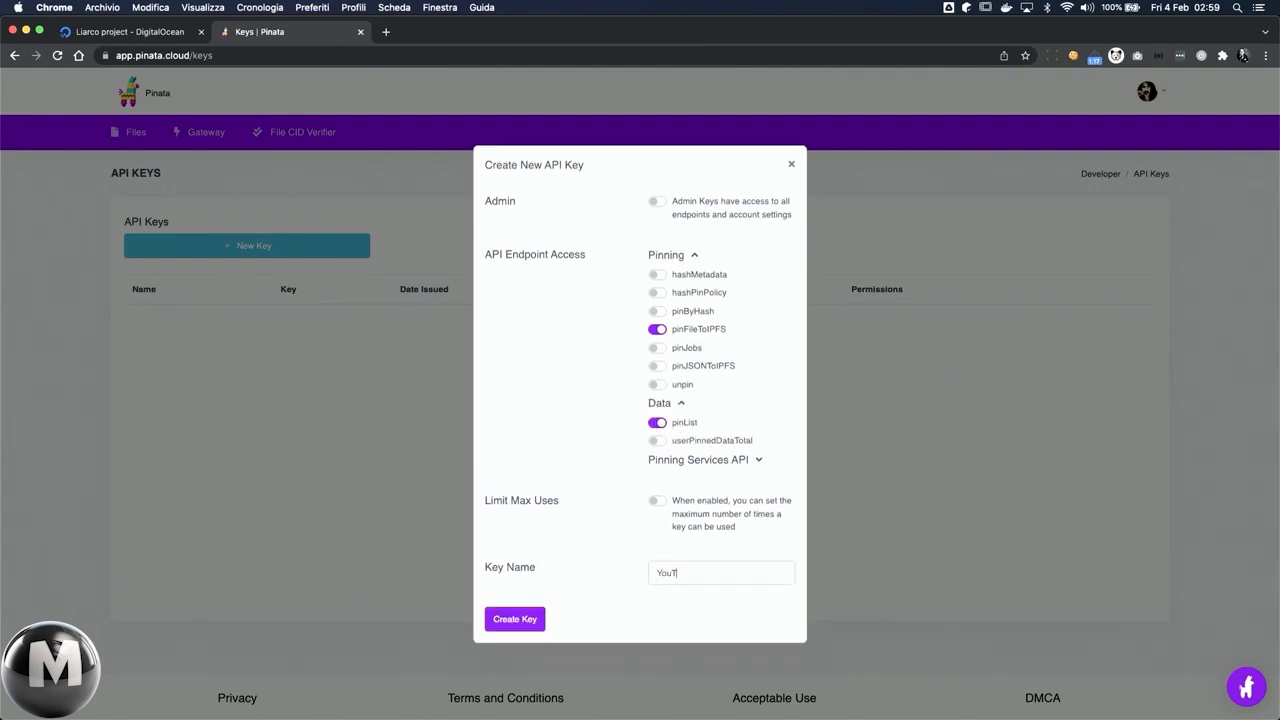
pyautogui.write(' video')
pyautogui.click(513, 620)
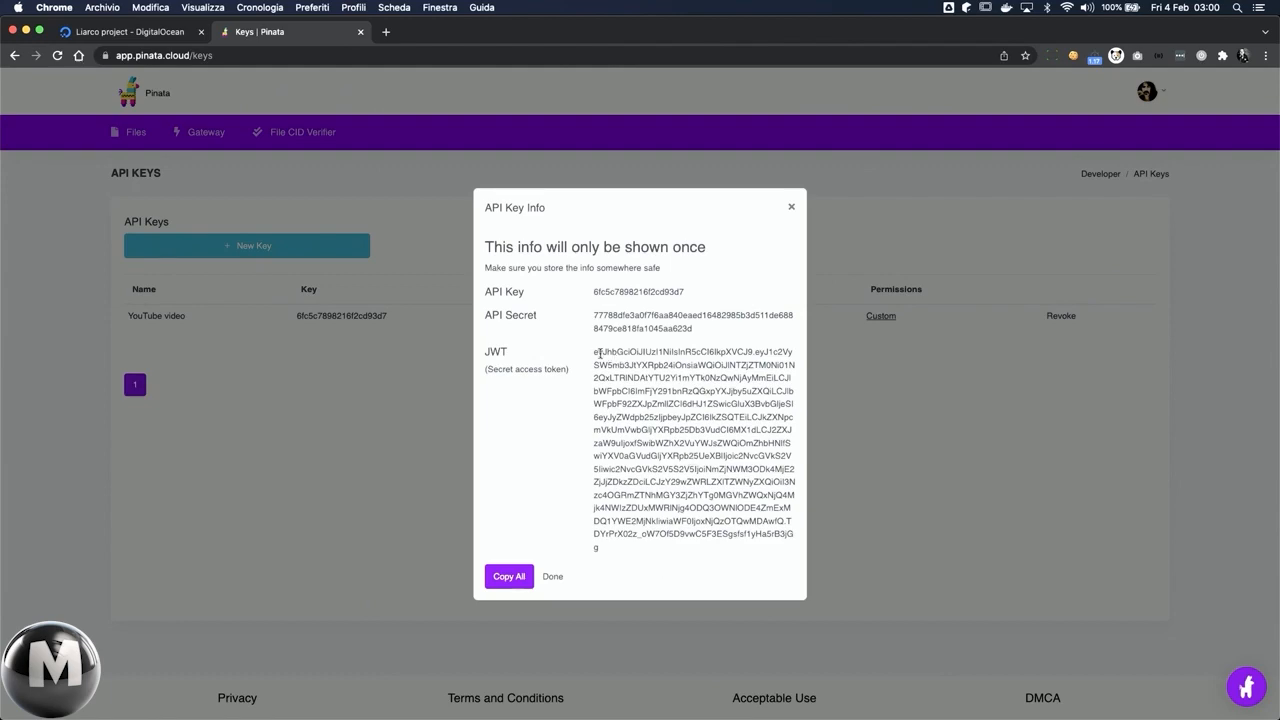
# Step: Copy the new key's JWT secret access token and authenticate in the iTerm2 session with pinata-cli -a and that token
pyautogui.moveTo(593, 352); pyautogui.dragTo(640, 550)
pyautogui.hotkey('ctrl', 'Right')
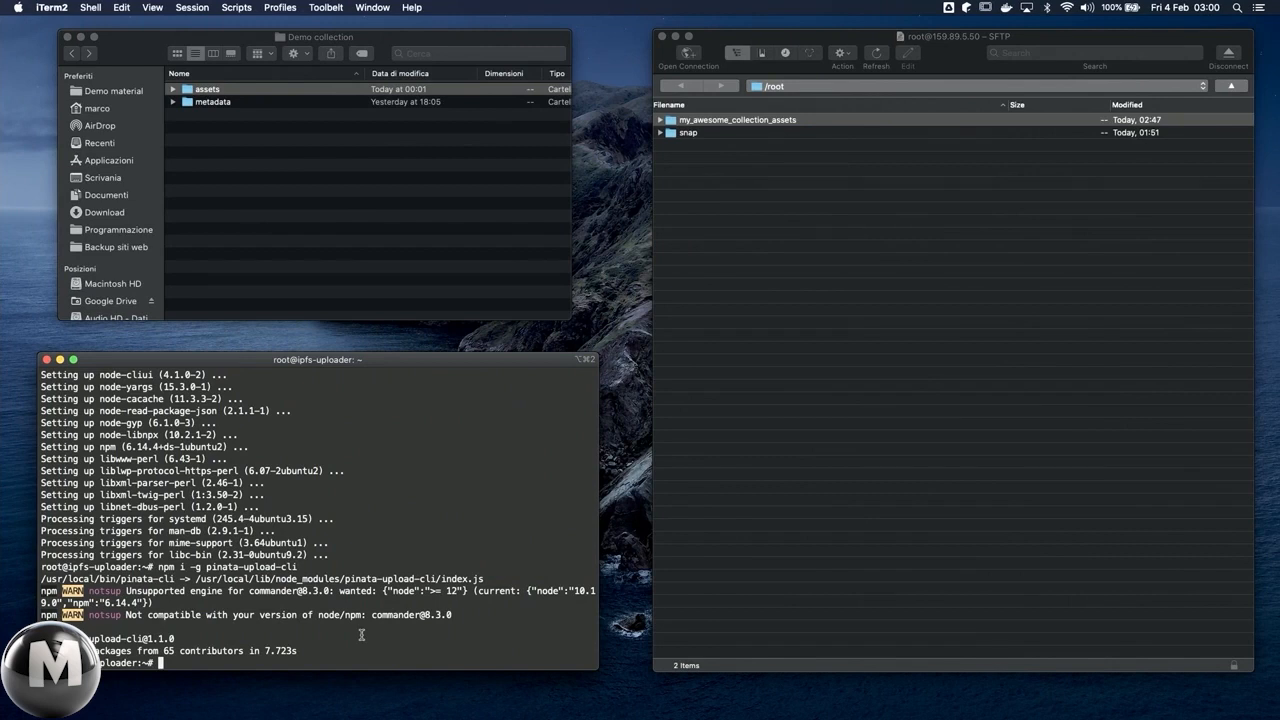
pyautogui.write('pinata-cli')
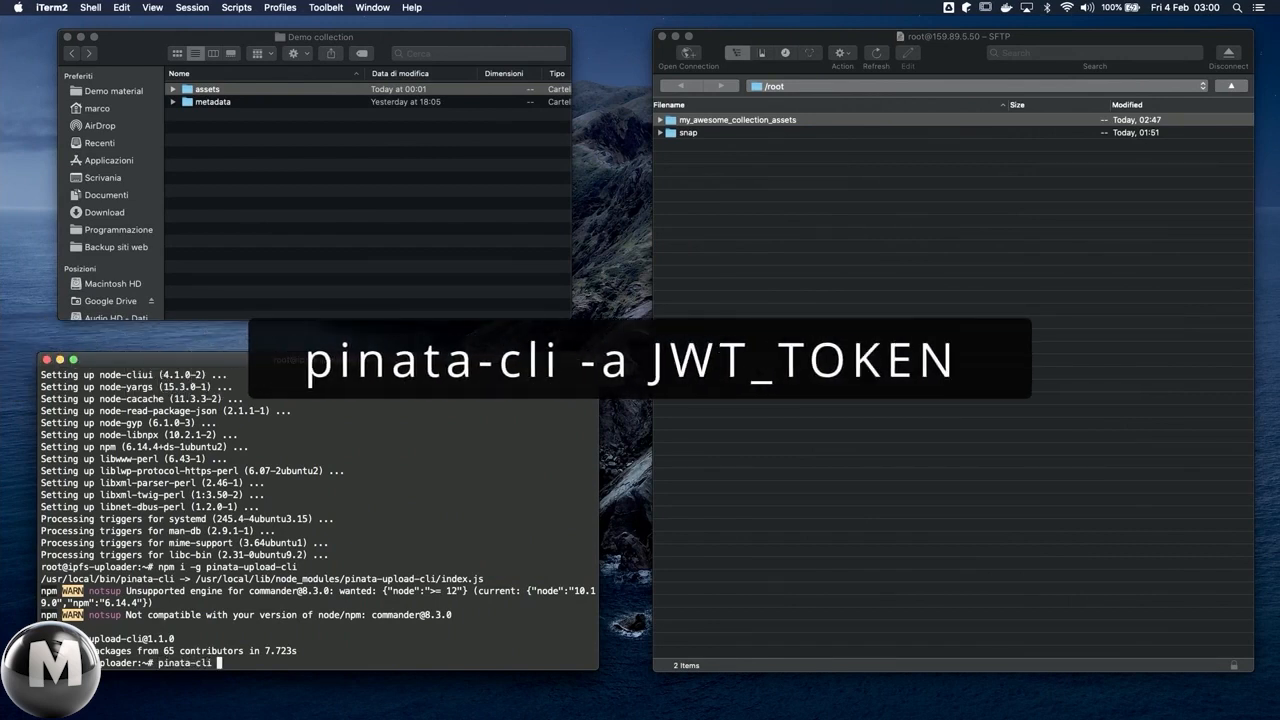
pyautogui.write(' -a')
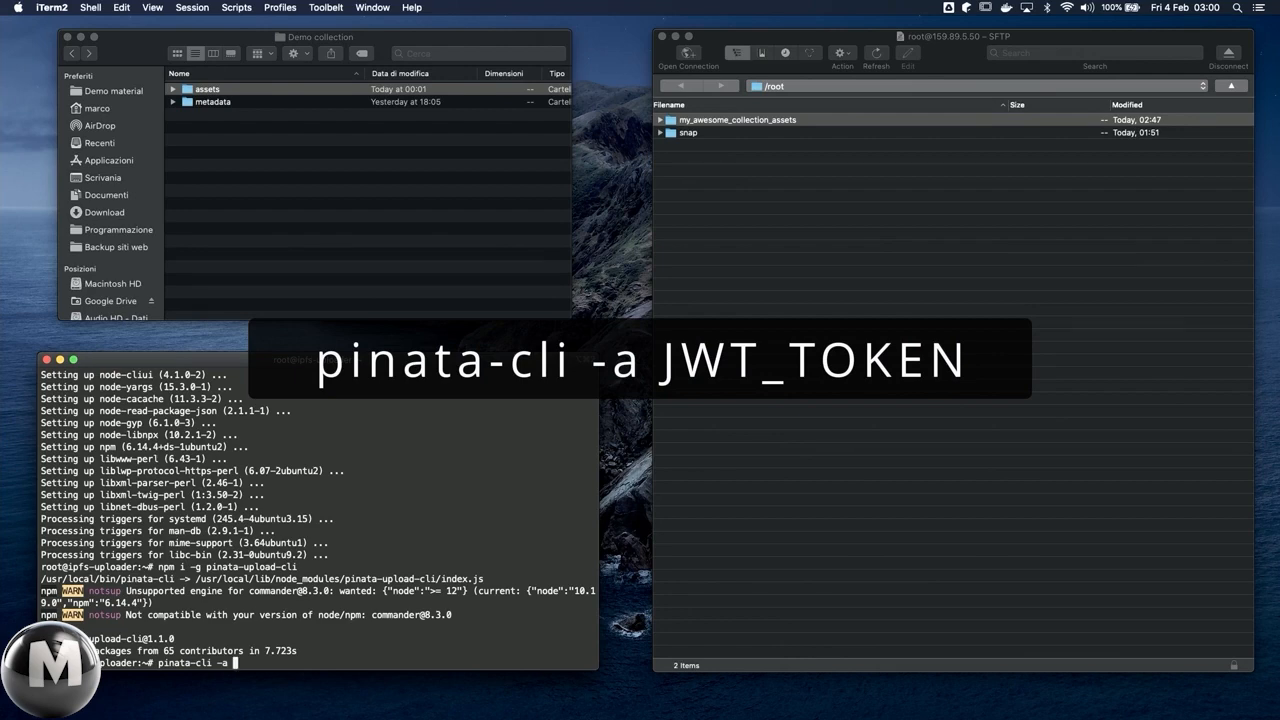
pyautogui.press('super+v')
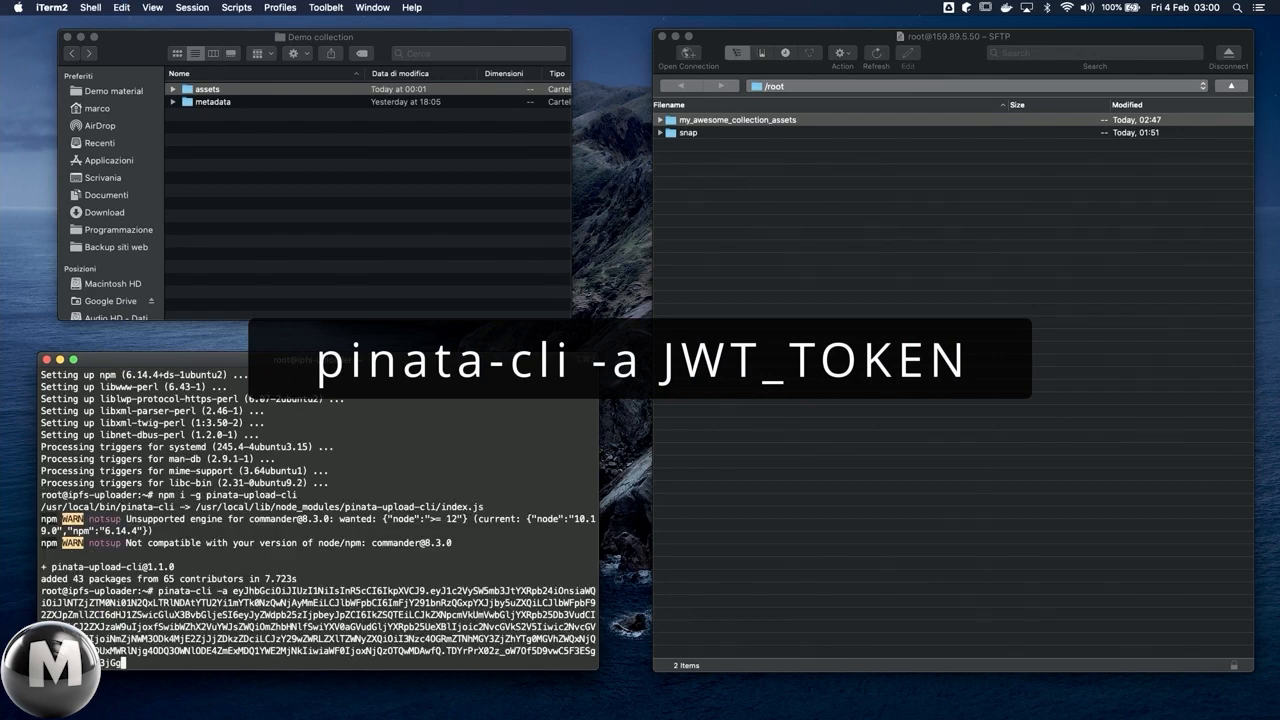
pyautogui.press('Return')
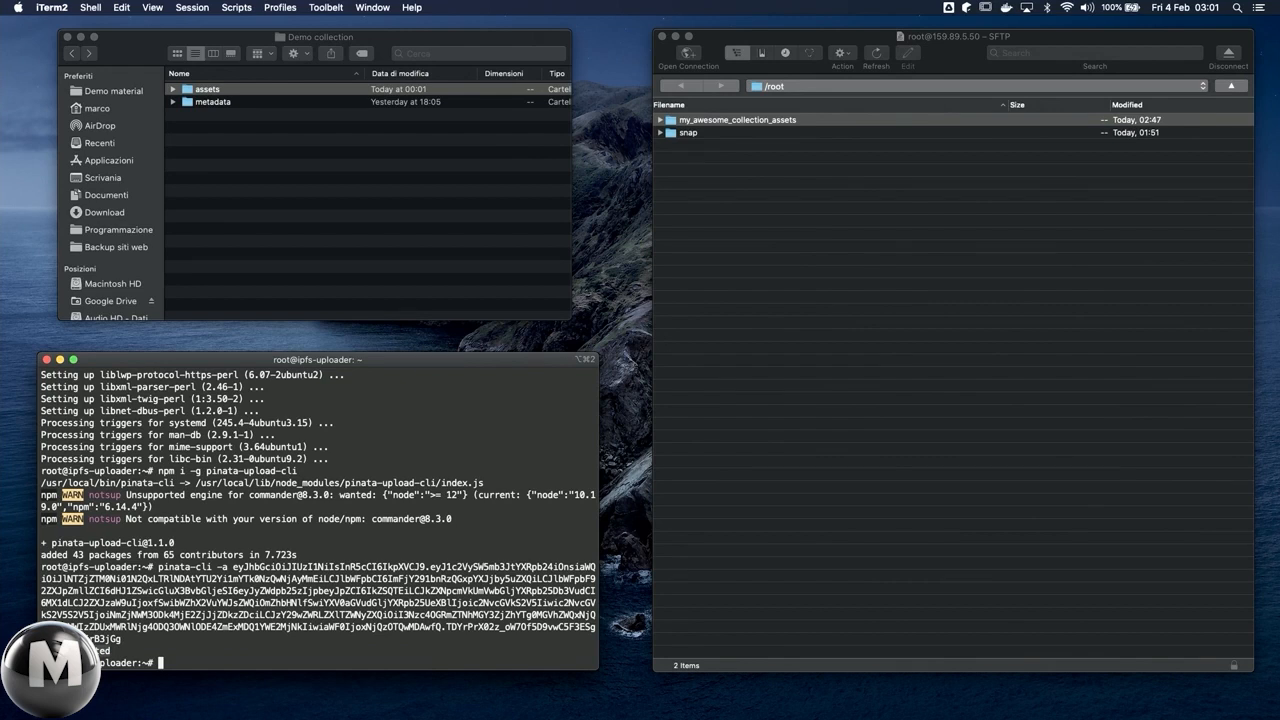
# Step: Upload the collection folder to Pinata with pinata-cli -u my_awesome_collection_assets
pyautogui.write('pinata-cli -u')
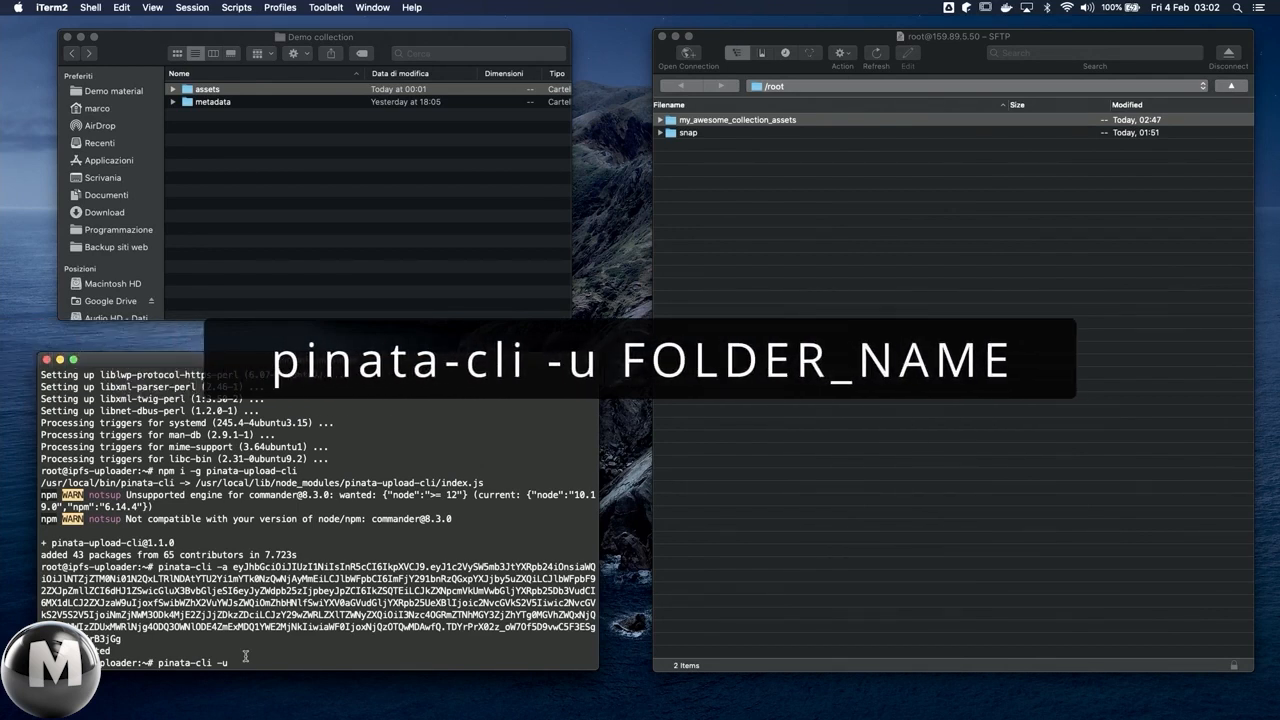
pyautogui.press('Tab')
pyautogui.press('Tab')
pyautogui.write('my')
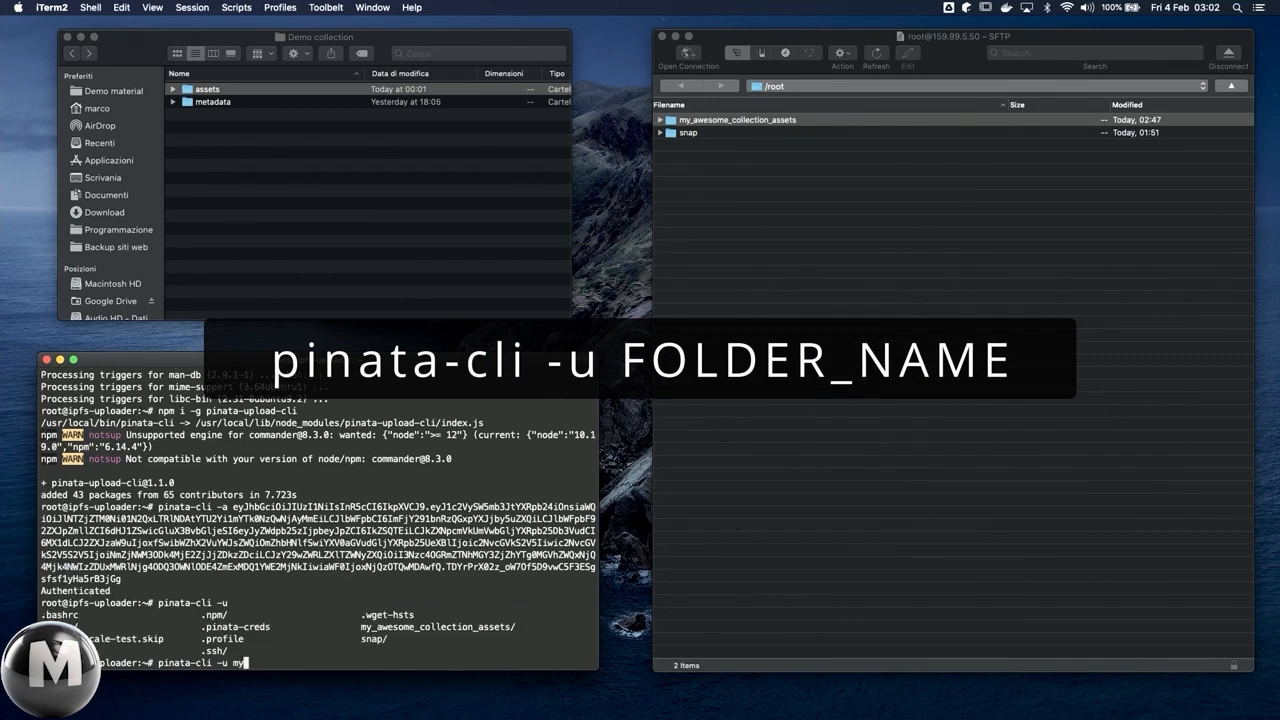
pyautogui.press('Tab')
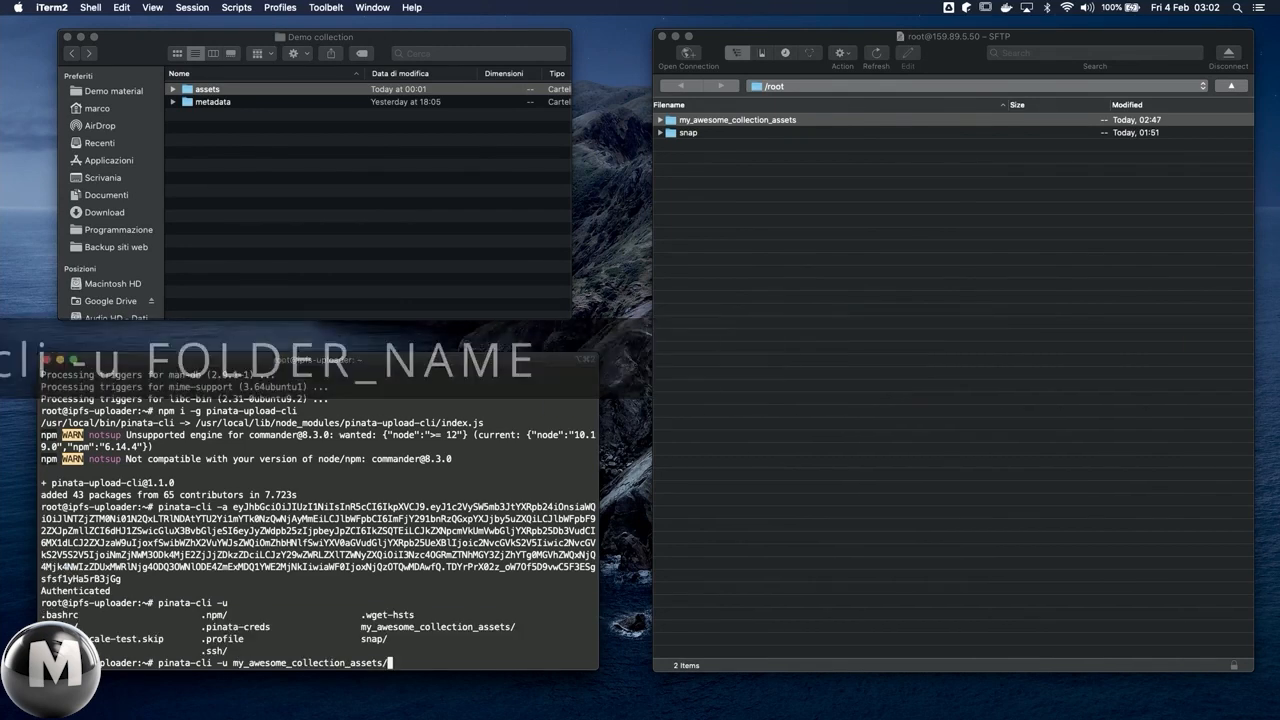
pyautogui.press('BackSpace')
pyautogui.press('Return')
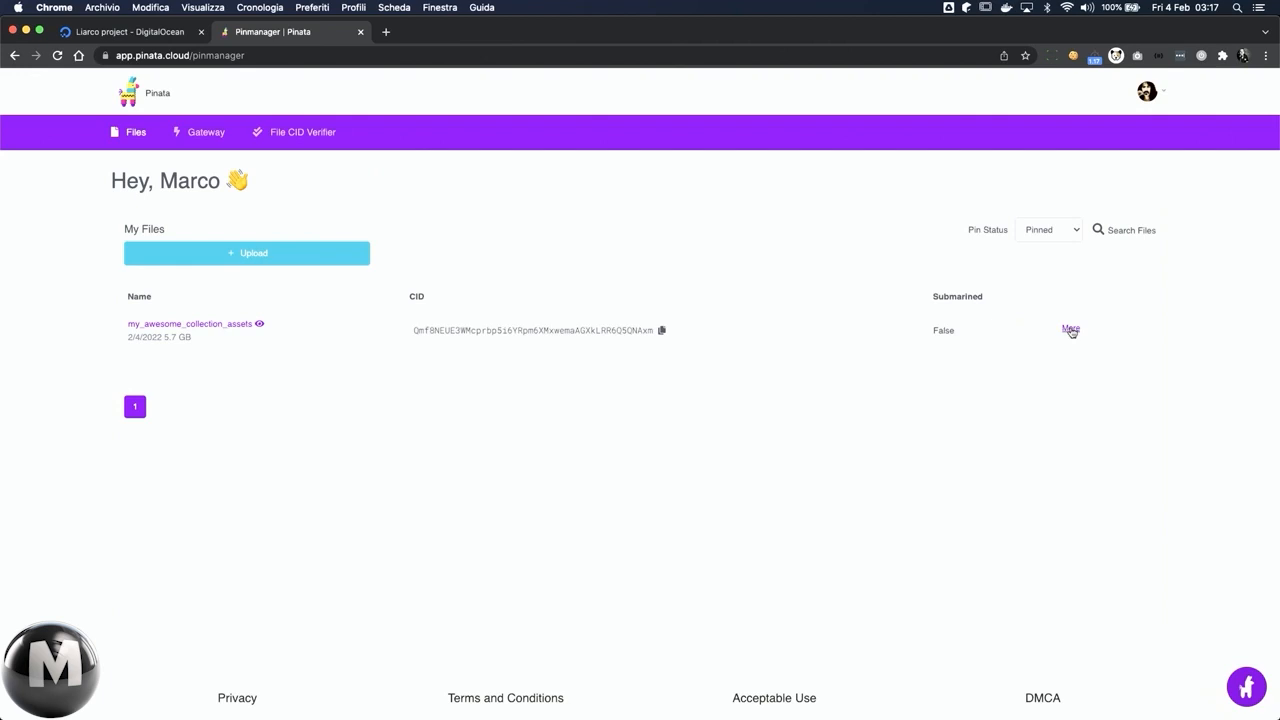
# Step: Check the pin policy of my_awesome_collection_assets in Pinata's file list and close it without saving
pyautogui.click(1071, 329)
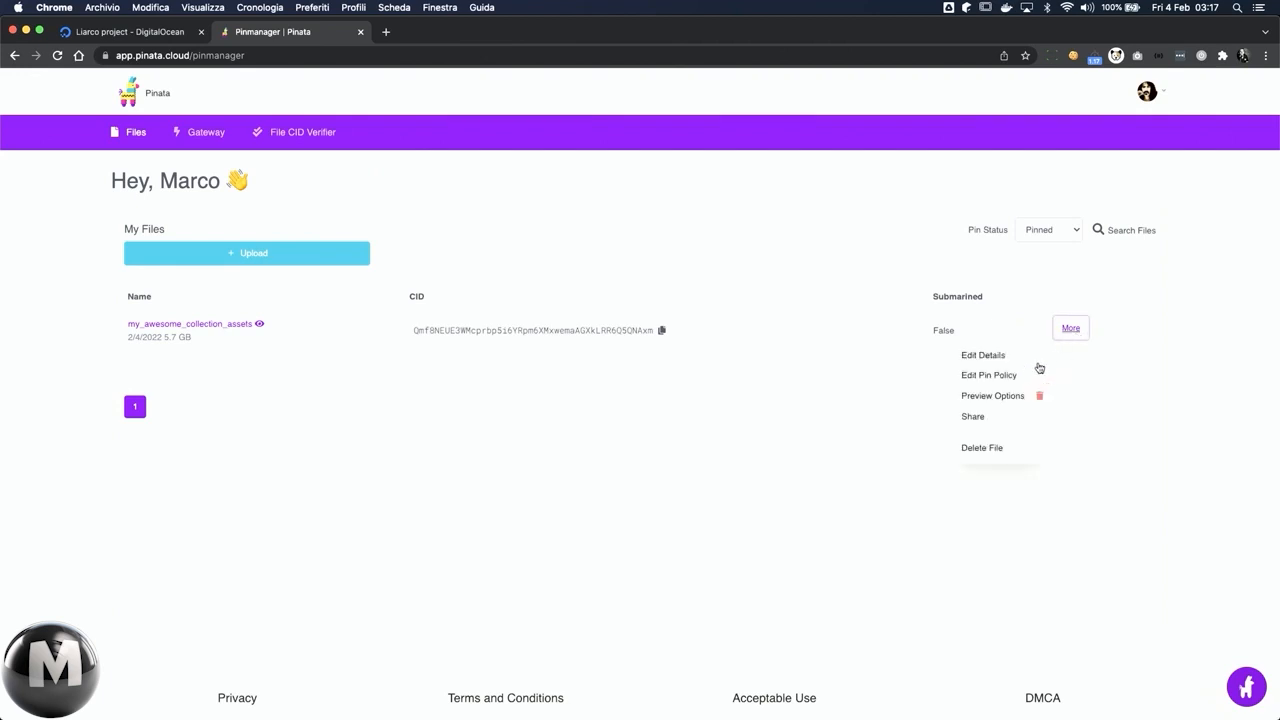
pyautogui.click(990, 376)
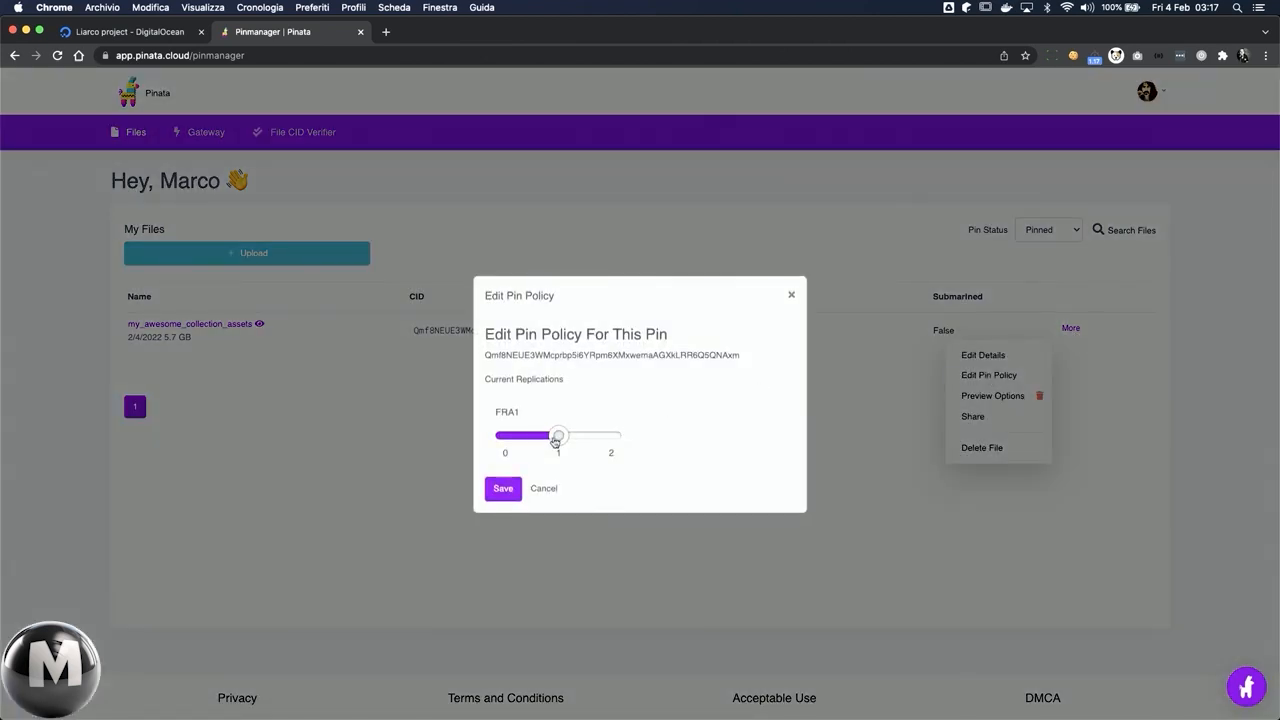
pyautogui.click(544, 487)
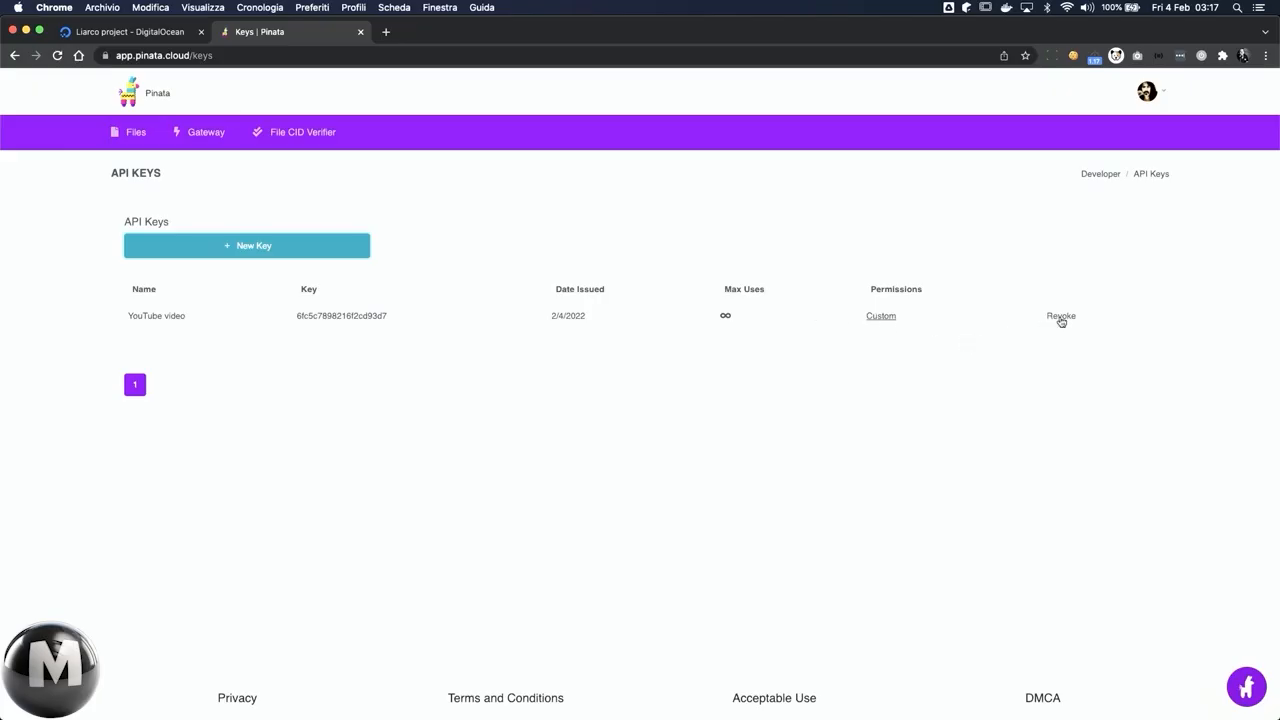
# Step: Revoke the YouTube video API key in Pinata and return to the file list
pyautogui.click(1061, 317)
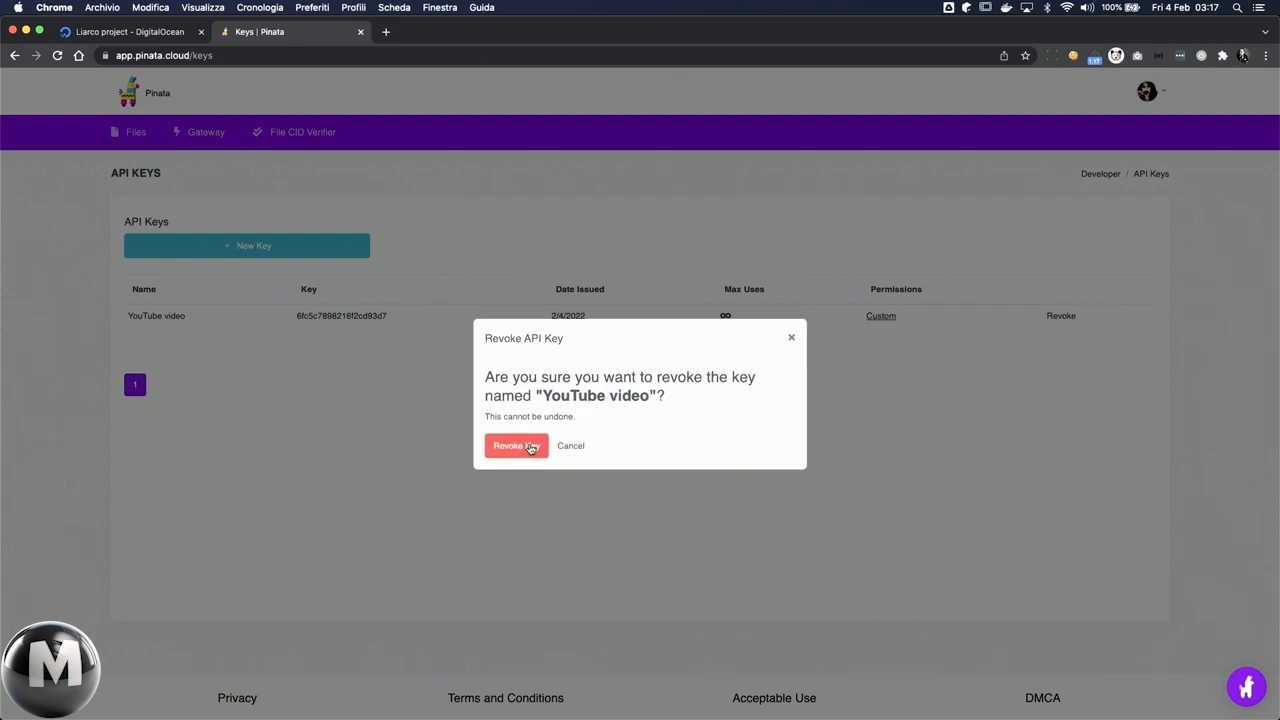
pyautogui.click(530, 448)
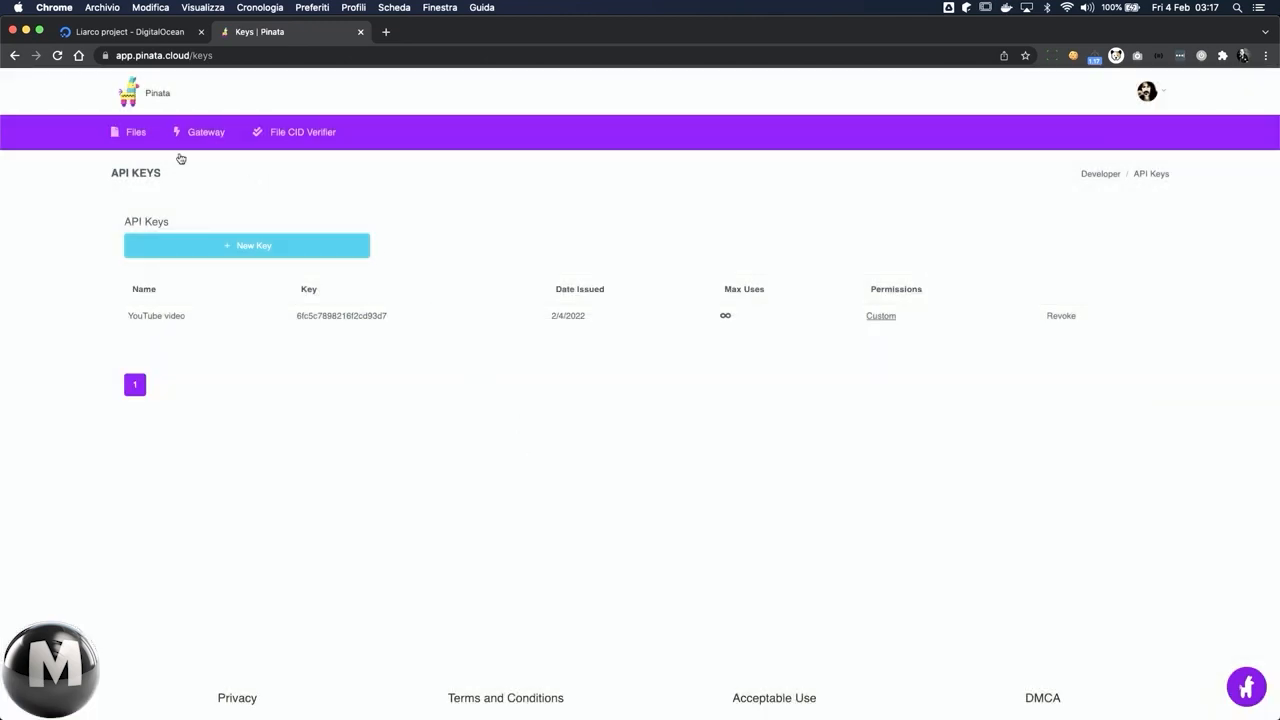
pyautogui.click(134, 133)
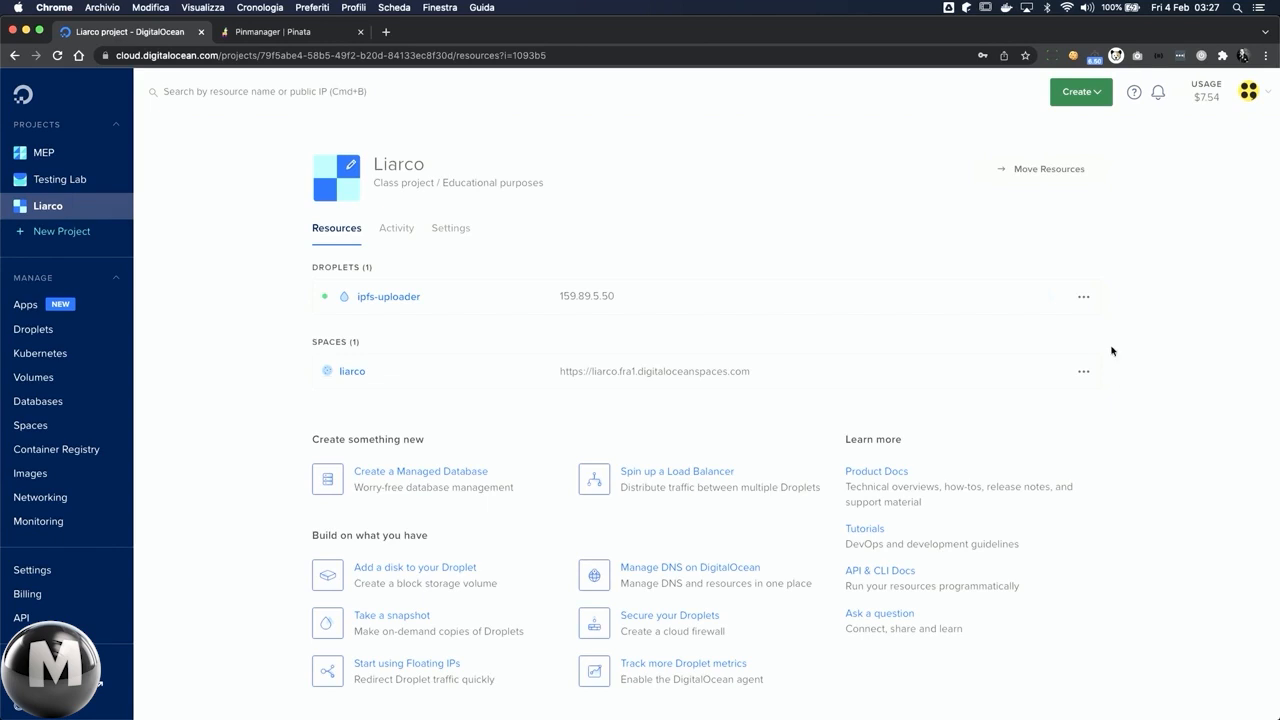
# Step: Permanently destroy the ipfs-uploader Droplet in the Liarco project on DigitalOcean
pyautogui.click(1084, 298)
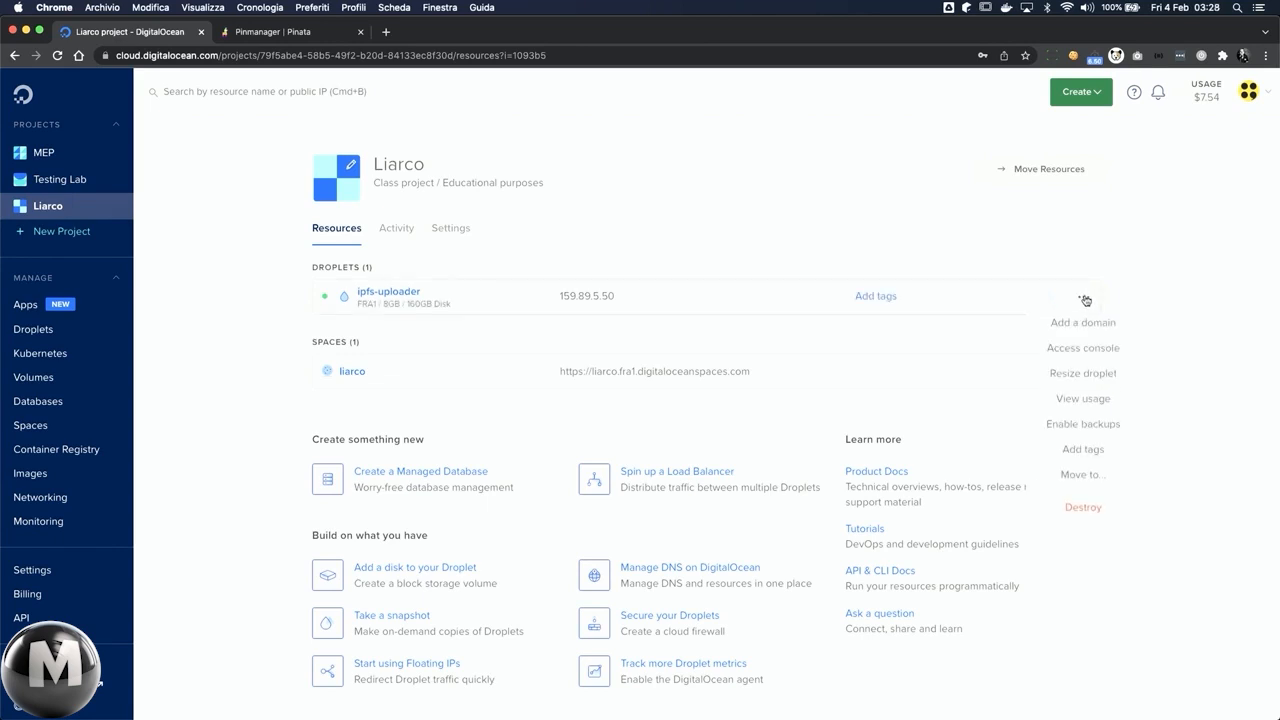
pyautogui.click(1081, 509)
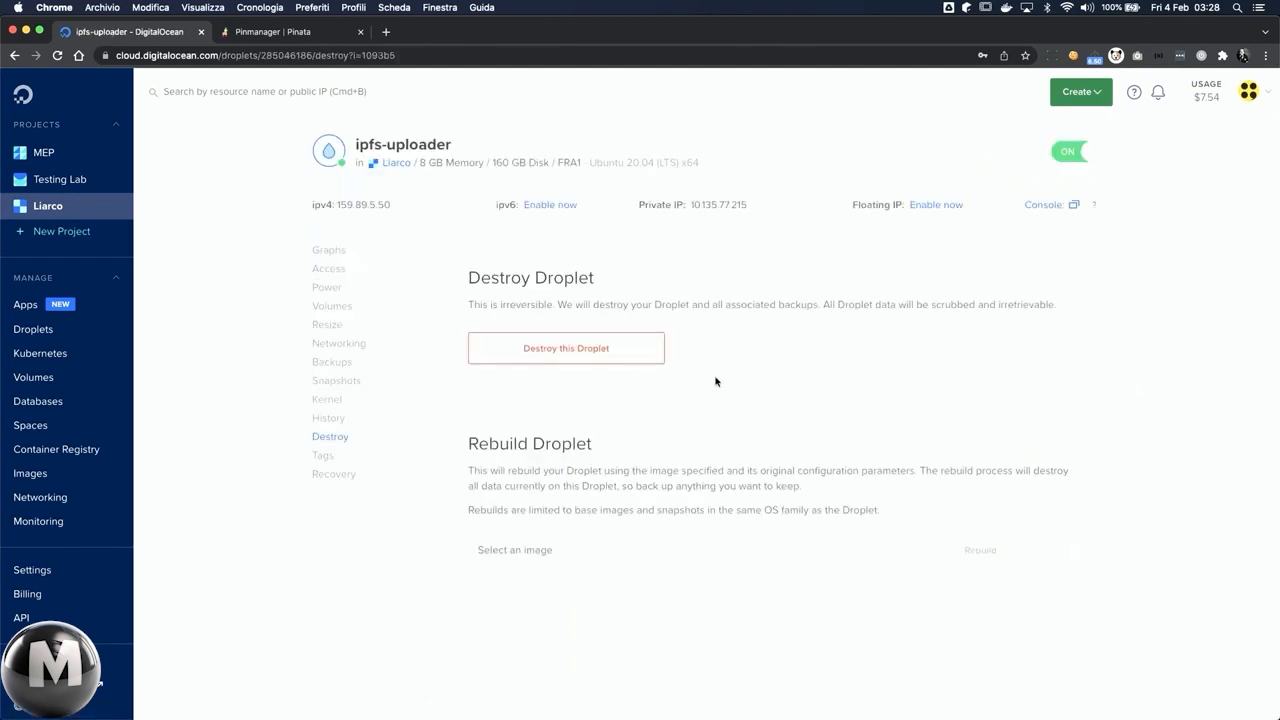
pyautogui.click(626, 358)
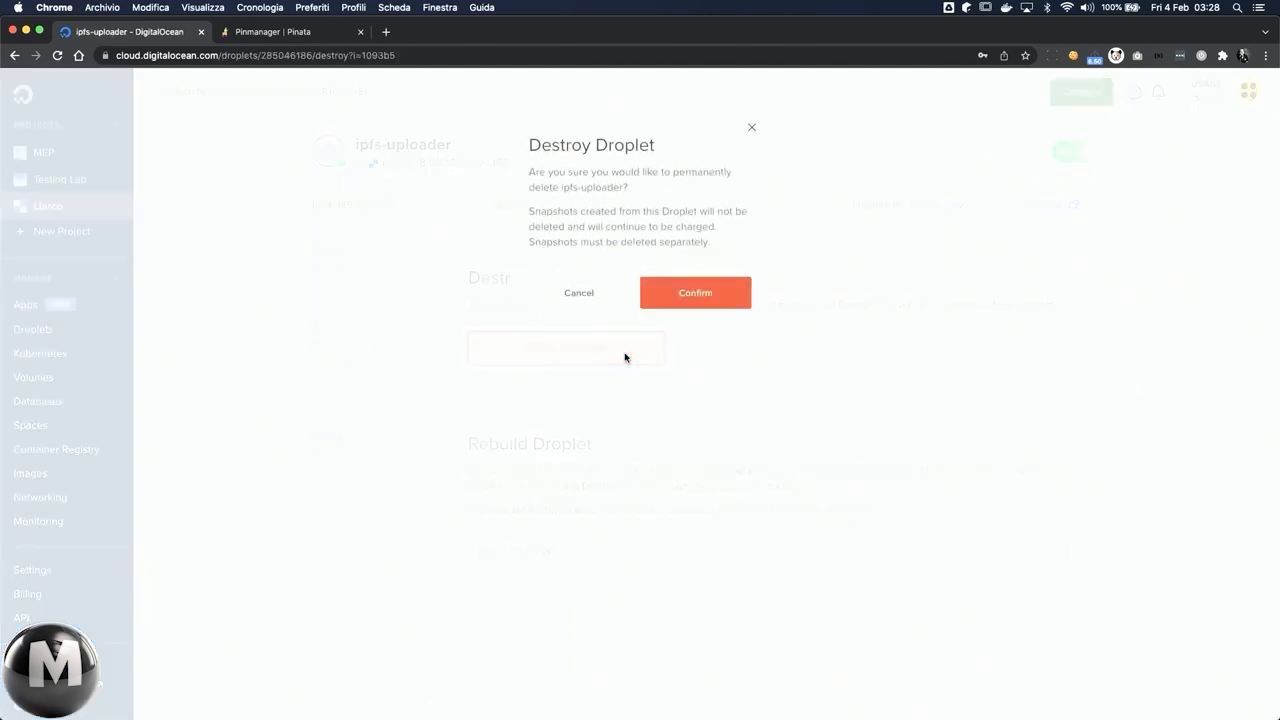
pyautogui.click(681, 294)
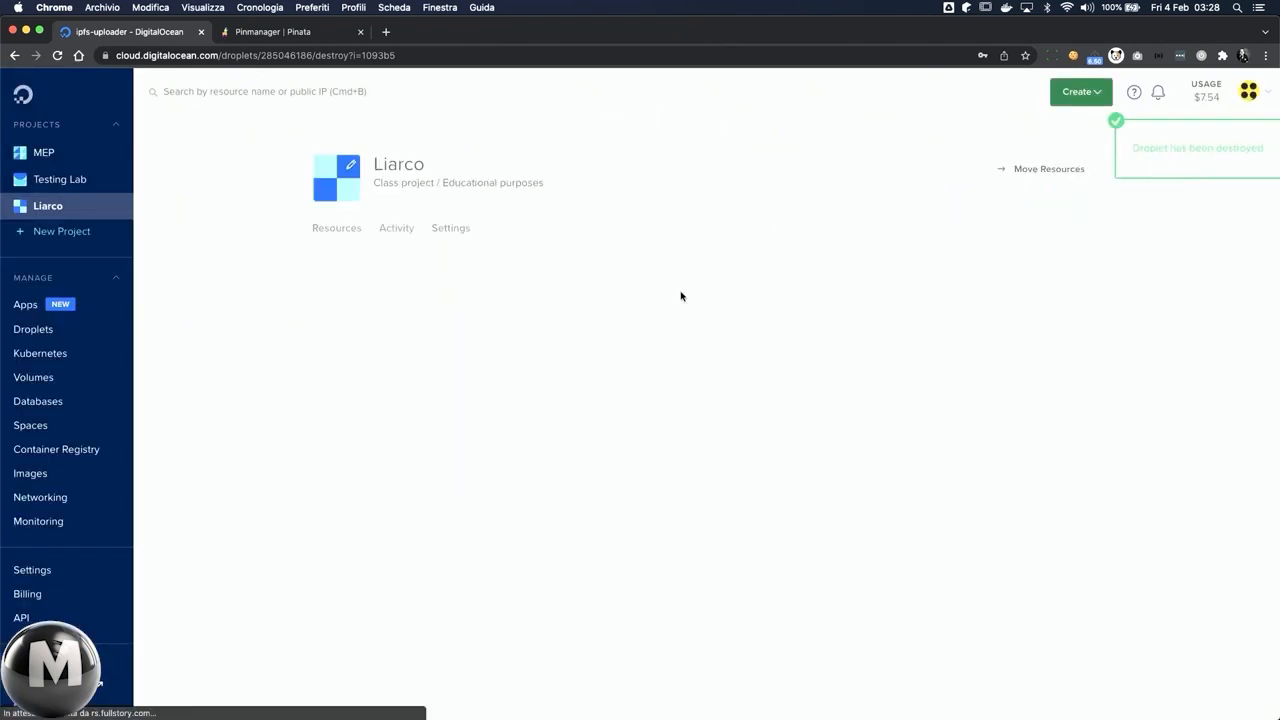